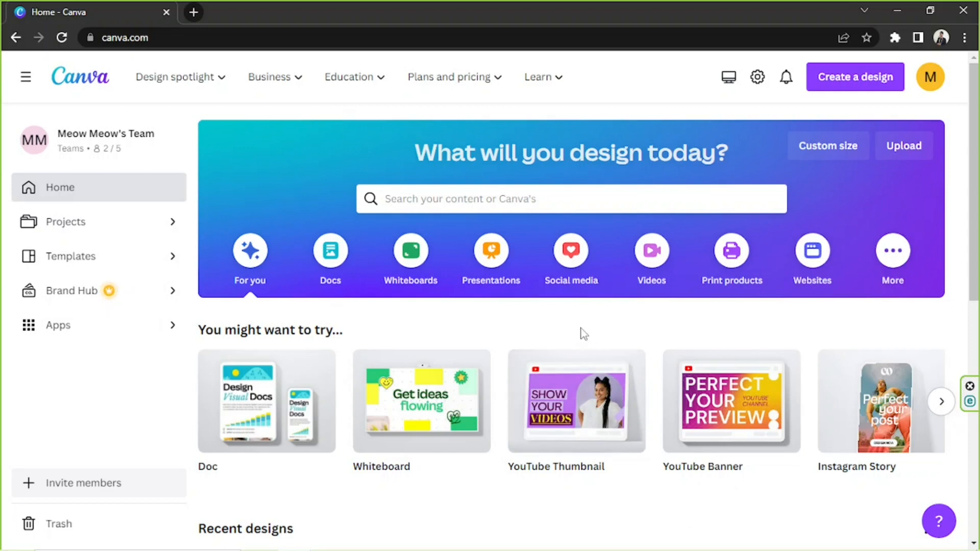
Step: Create a new YouTube Shorts design by searching the design types for "youtube shorts"
{"action": "left_click", "coordinate": [863, 85]}
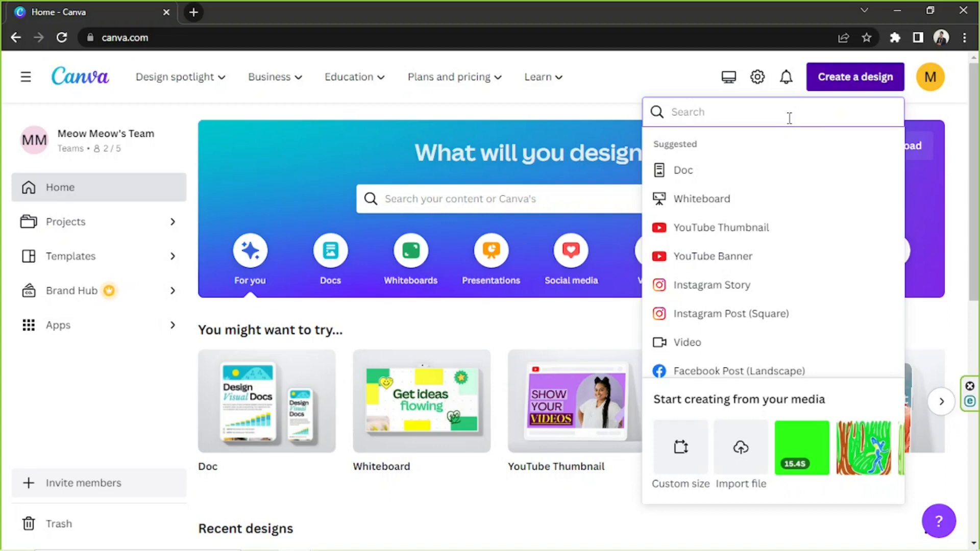
{"action": "type", "text": "youtube shorts"}
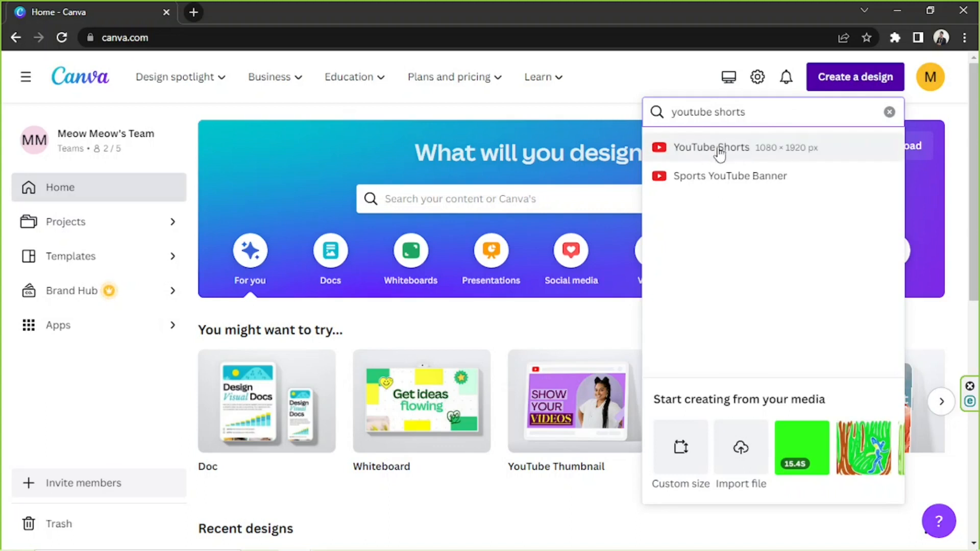
{"action": "left_click", "coordinate": [724, 153]}
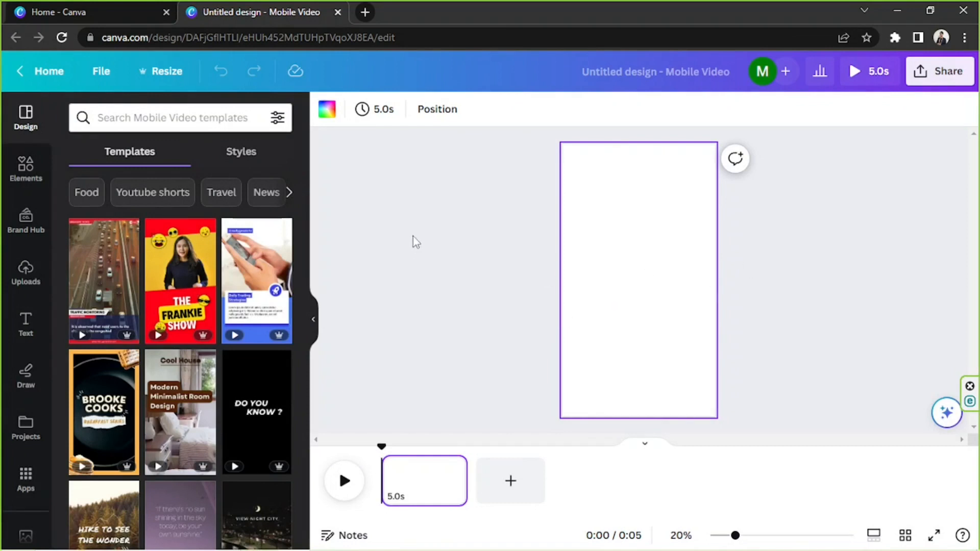
Step: Look through the Mobile Video templates for the Short, and hide the template list to show only the blank page
{"action": "mouse_move", "coordinate": [246, 281]}
{"action": "scroll", "coordinate": [246, 280], "scroll_direction": "down", "scroll_amount": 3}
{"action": "scroll", "coordinate": [28, 307], "scroll_direction": "down", "scroll_amount": 3}
{"action": "scroll", "coordinate": [91, 306], "scroll_direction": "down", "scroll_amount": 4}
{"action": "scroll", "coordinate": [154, 293], "scroll_direction": "down", "scroll_amount": 8}
{"action": "scroll", "coordinate": [157, 286], "scroll_direction": "down", "scroll_amount": 8}
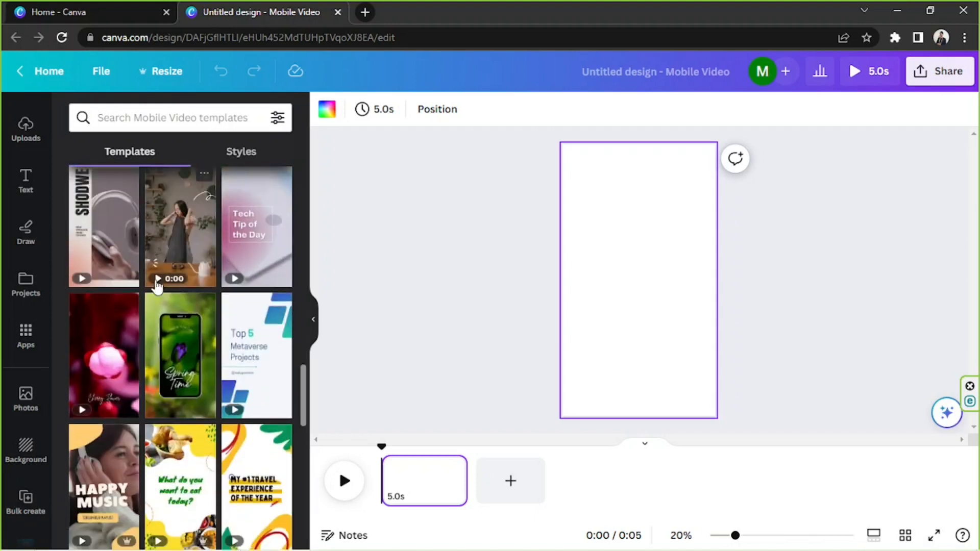
{"action": "scroll", "coordinate": [156, 280], "scroll_direction": "down", "scroll_amount": 3}
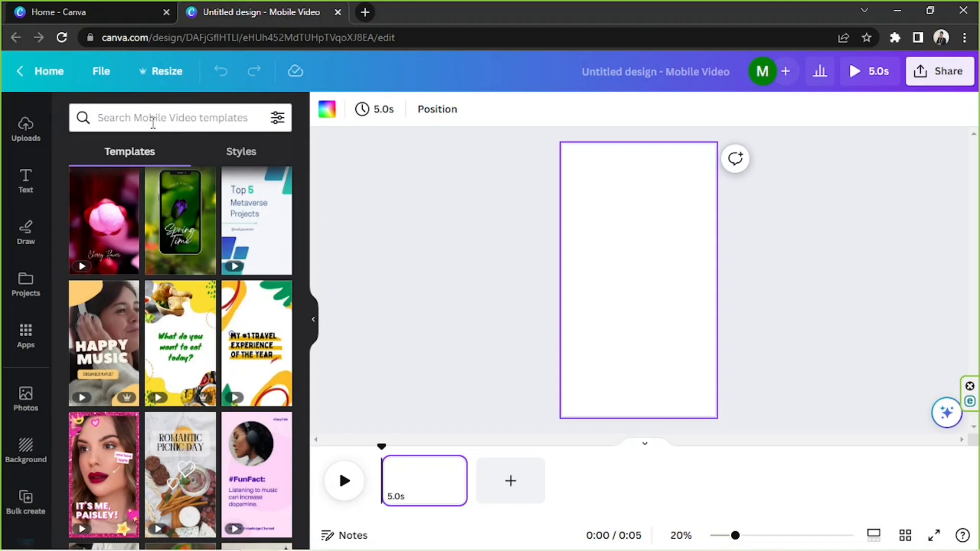
{"action": "scroll", "coordinate": [172, 227], "scroll_direction": "down", "scroll_amount": 5}
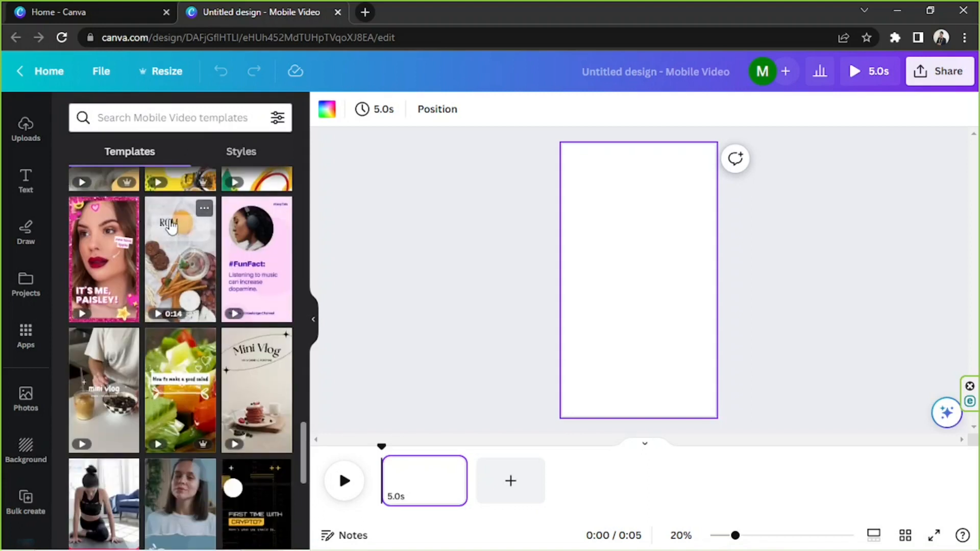
{"action": "scroll", "coordinate": [204, 232], "scroll_direction": "down", "scroll_amount": 3}
{"action": "scroll", "coordinate": [231, 228], "scroll_direction": "down", "scroll_amount": 3}
{"action": "scroll", "coordinate": [231, 230], "scroll_direction": "down", "scroll_amount": 3}
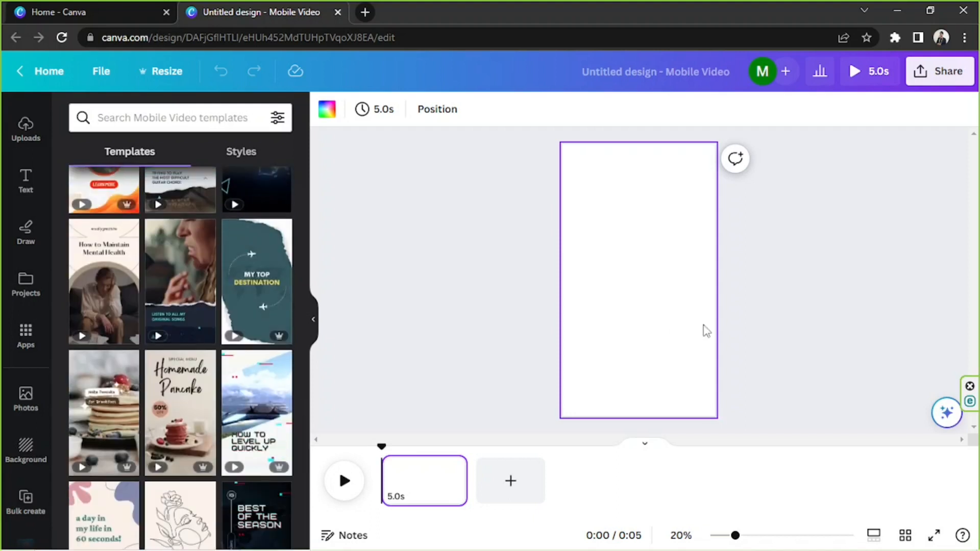
{"action": "left_click", "coordinate": [313, 321]}
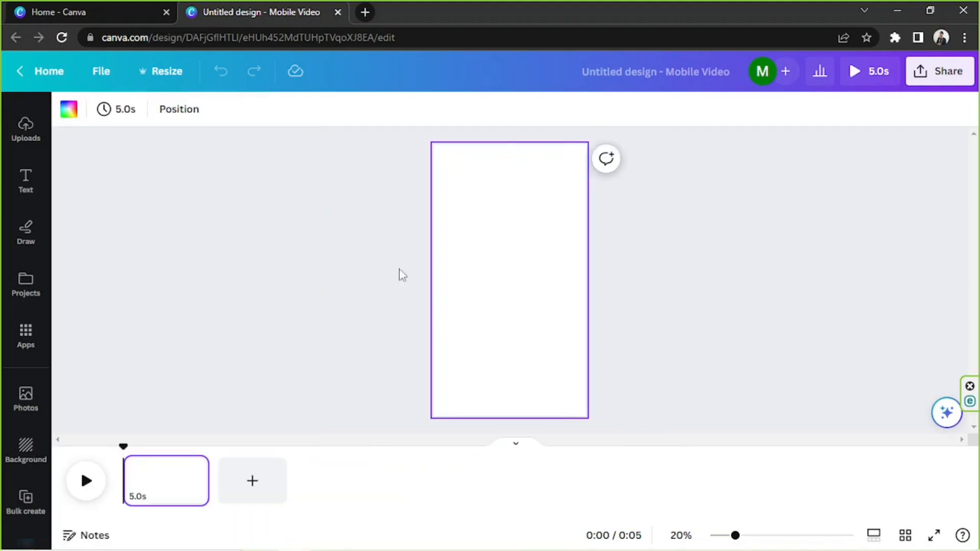
{"action": "left_click", "coordinate": [488, 311]}
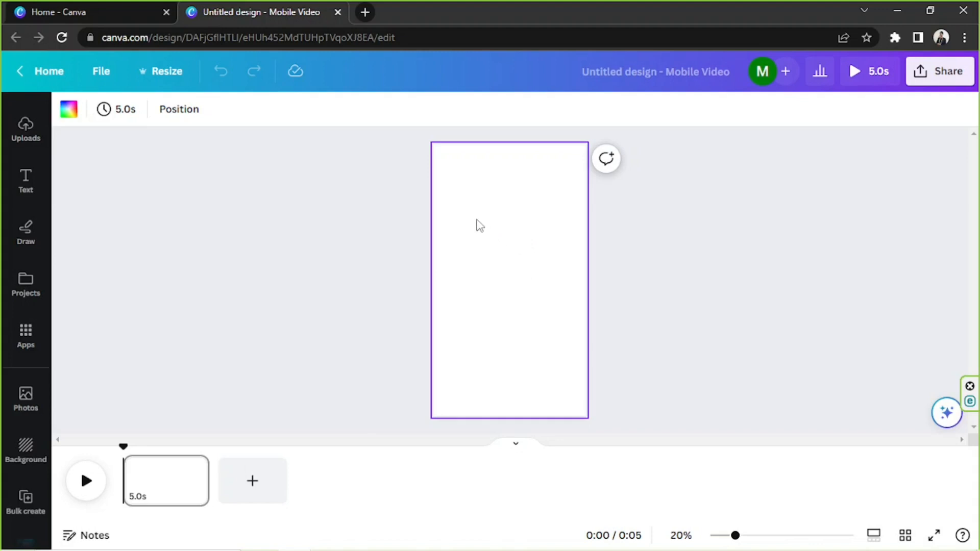
Step: Open the uploaded videos and start uploading new files
{"action": "scroll", "coordinate": [17, 237], "scroll_direction": "up", "scroll_amount": 3}
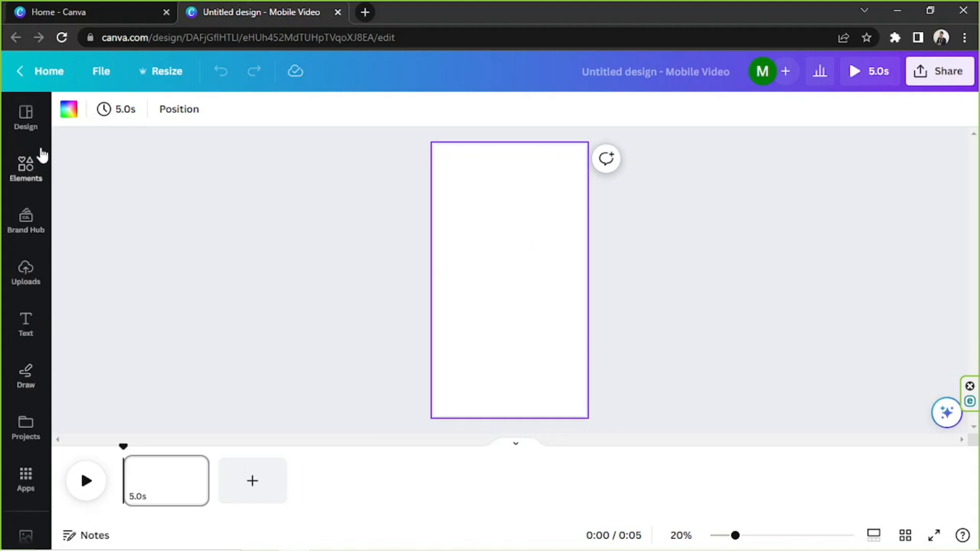
{"action": "left_click", "coordinate": [25, 273]}
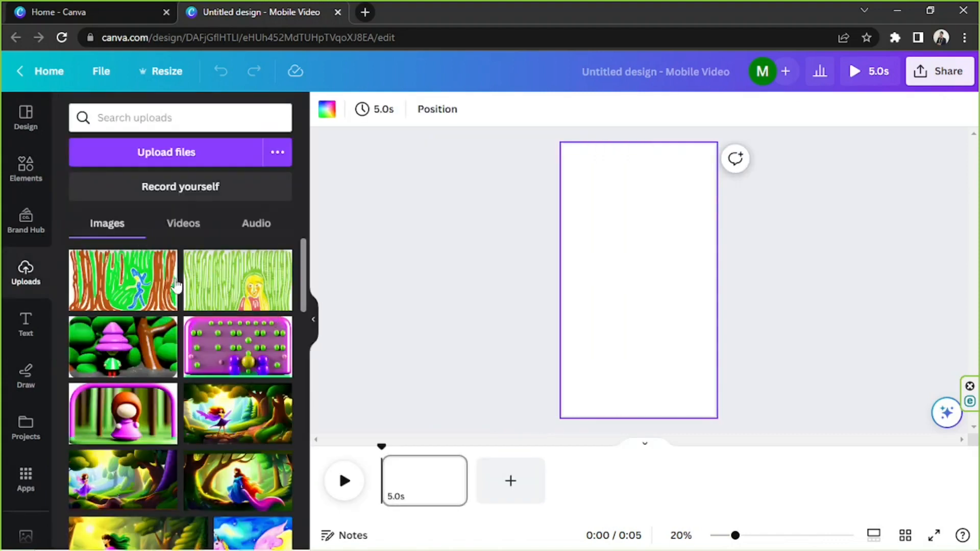
{"action": "left_click", "coordinate": [174, 225]}
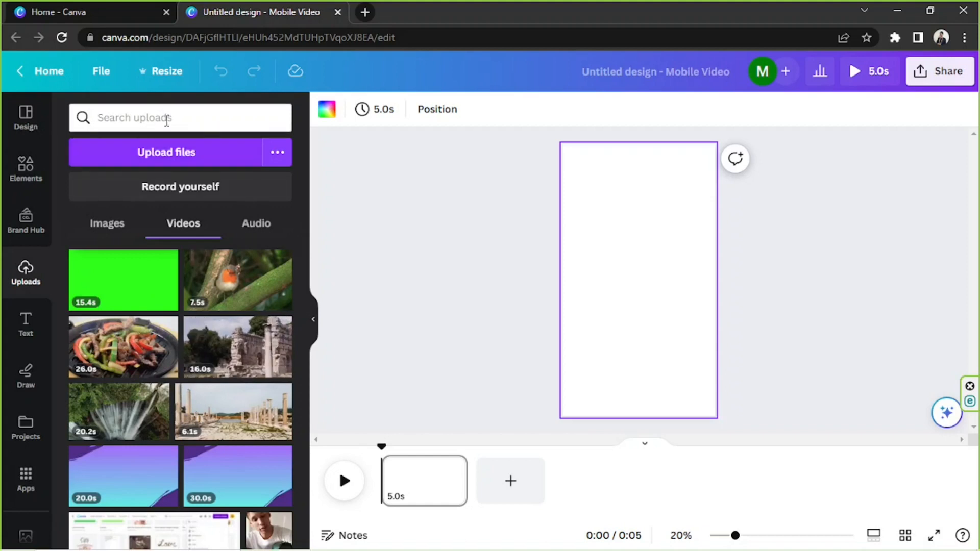
{"action": "left_click", "coordinate": [181, 154]}
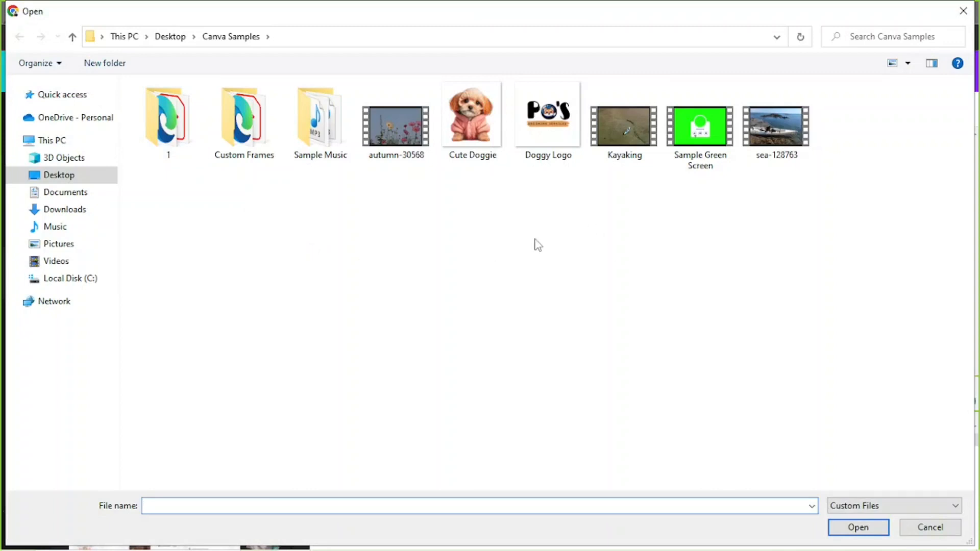
{"action": "left_click", "coordinate": [641, 156]}
{"action": "left_click", "coordinate": [771, 156], "text": "ctrl"}
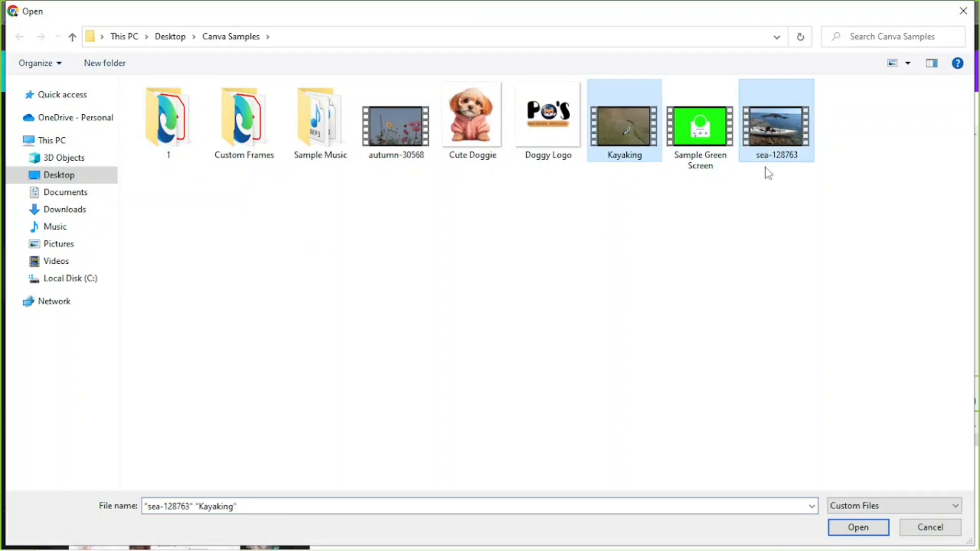
{"action": "left_click", "coordinate": [706, 282]}
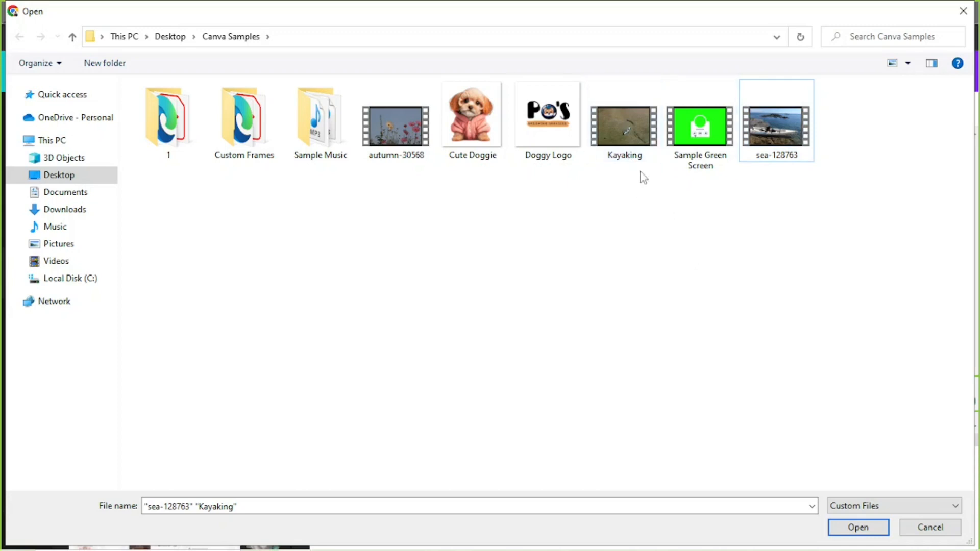
Step: Upload the Kayaking and sea-128763 videos from the Canva Samples folder
{"action": "left_click", "coordinate": [613, 125]}
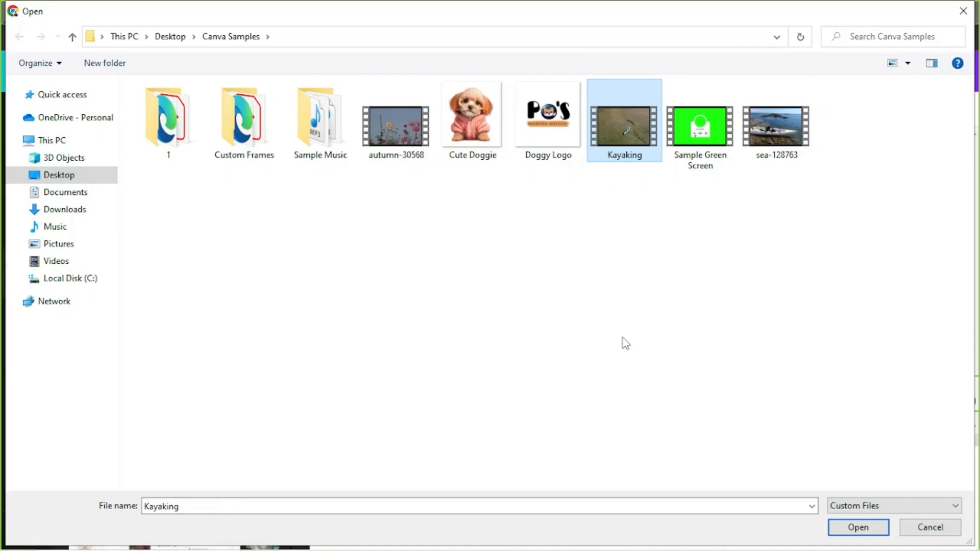
{"action": "left_click", "coordinate": [764, 158], "text": "ctrl"}
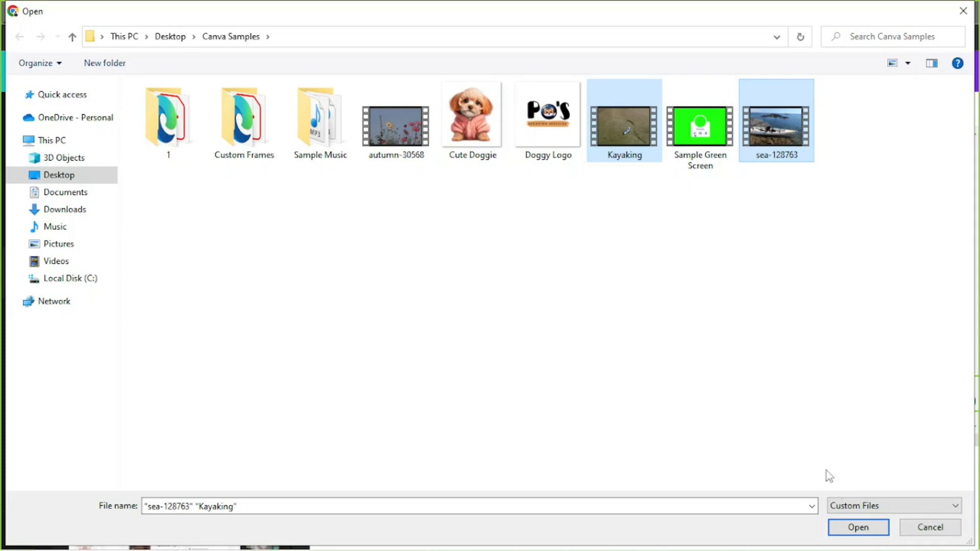
{"action": "left_click", "coordinate": [849, 529]}
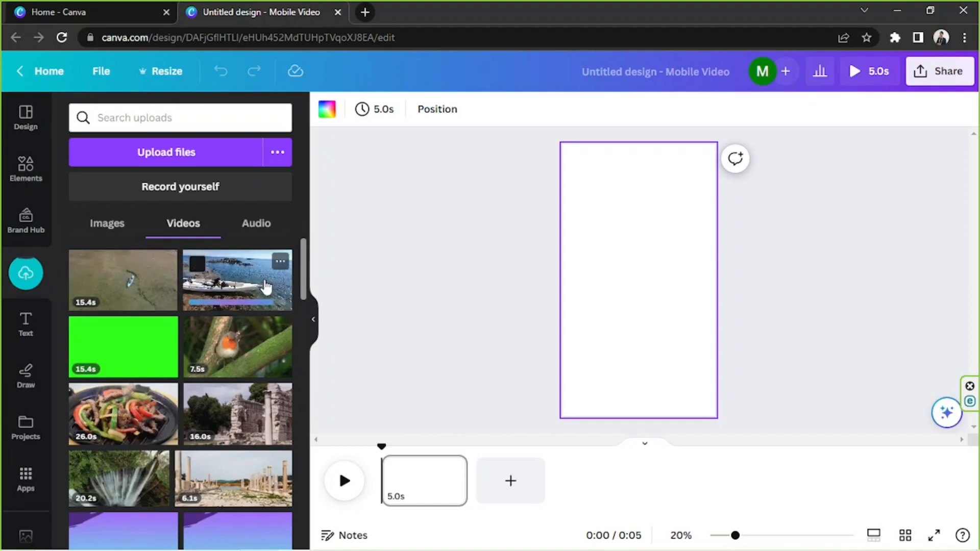
Step: Add the sea-128763 kayak video to the page, move it to the upper part and enlarge it to the page's left edge
{"action": "left_click", "coordinate": [240, 285]}
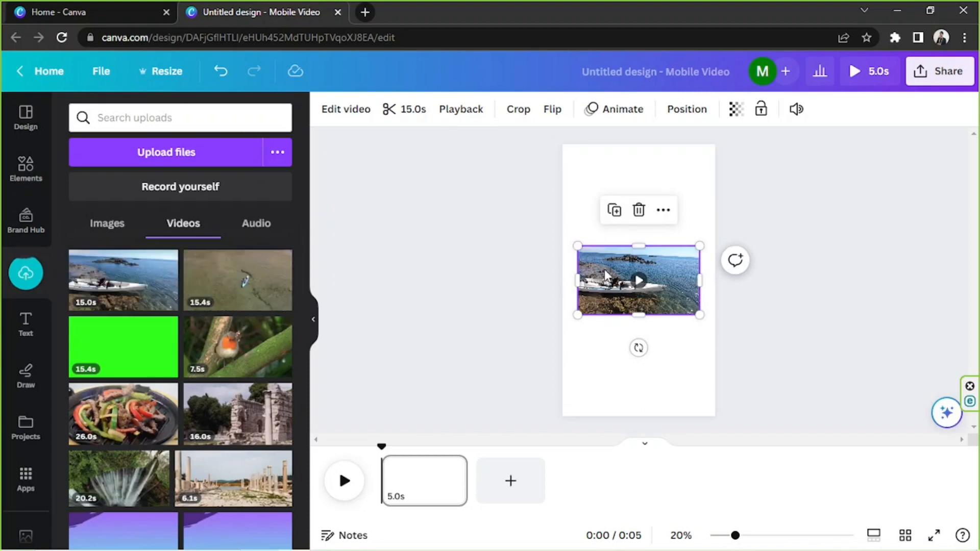
{"action": "left_click_drag", "start_coordinate": [604, 271], "coordinate": [596, 197]}
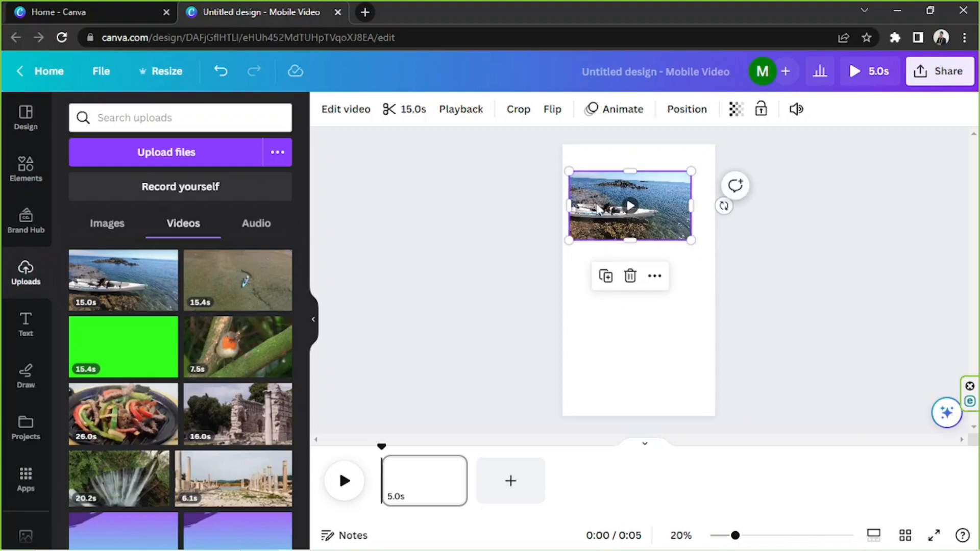
{"action": "left_click", "coordinate": [590, 330]}
{"action": "left_click", "coordinate": [587, 213]}
{"action": "mouse_move", "coordinate": [570, 172]}
{"action": "left_mouse_down"}
{"action": "mouse_move", "coordinate": [532, 102]}
{"action": "mouse_move", "coordinate": [584, 162]}
{"action": "mouse_move", "coordinate": [563, 167]}
{"action": "left_mouse_up"}
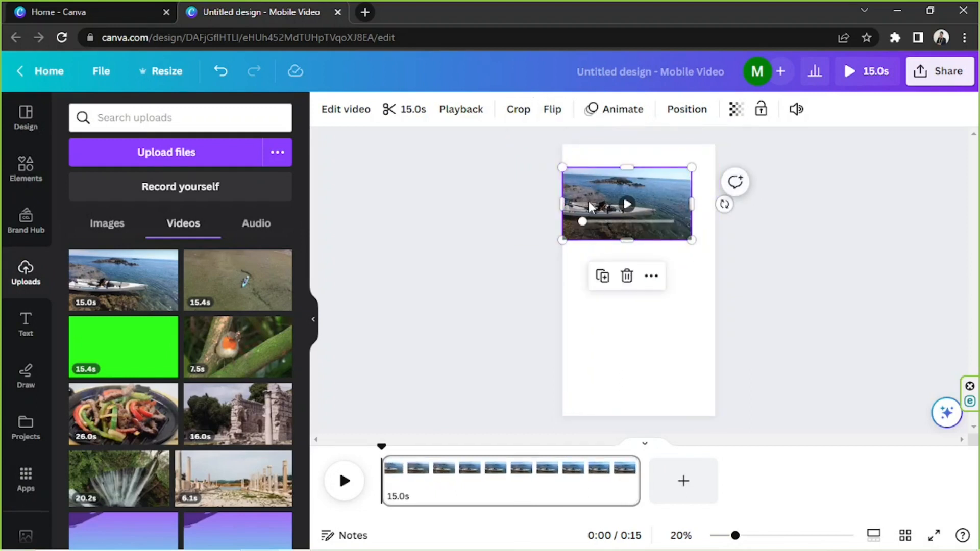
Step: Set the kayak video as the page background and shift its crop so the kayak's seat area fills the frame
{"action": "left_click", "coordinate": [652, 279]}
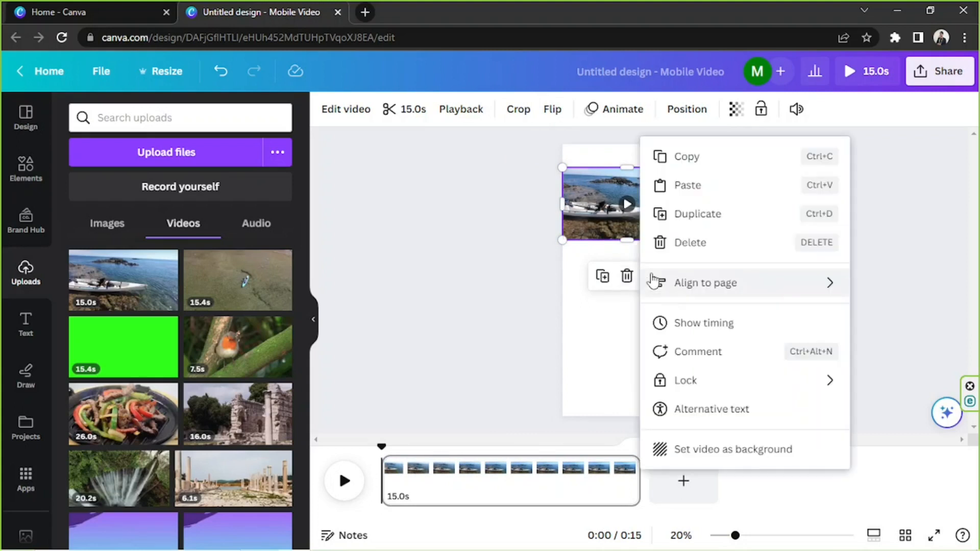
{"action": "left_click", "coordinate": [689, 452]}
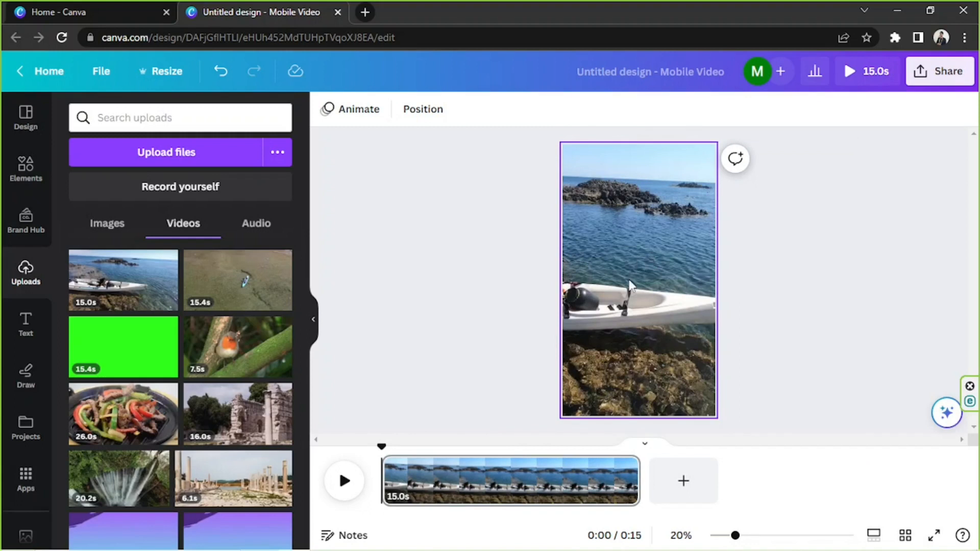
{"action": "double_click", "coordinate": [667, 280]}
{"action": "left_click_drag", "start_coordinate": [632, 280], "coordinate": [690, 278]}
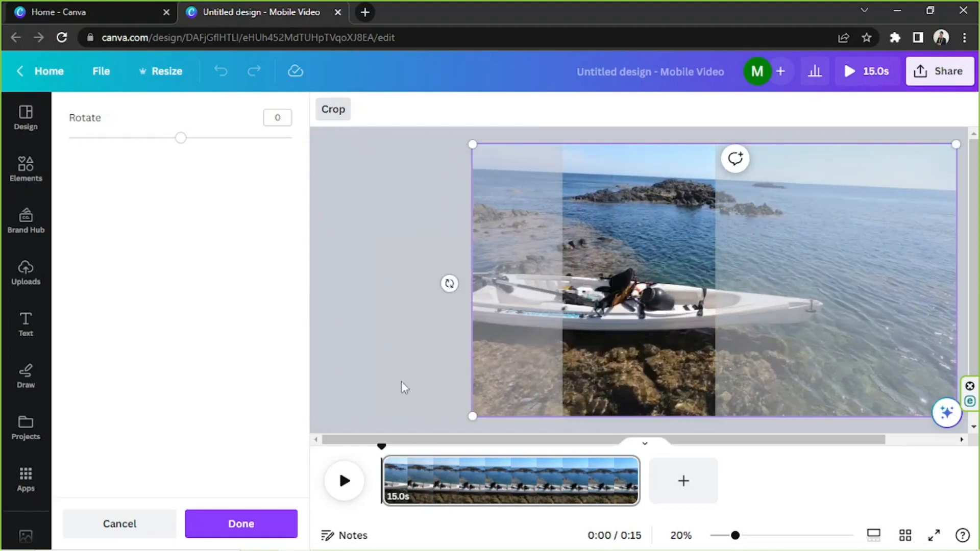
{"action": "left_click", "coordinate": [255, 526]}
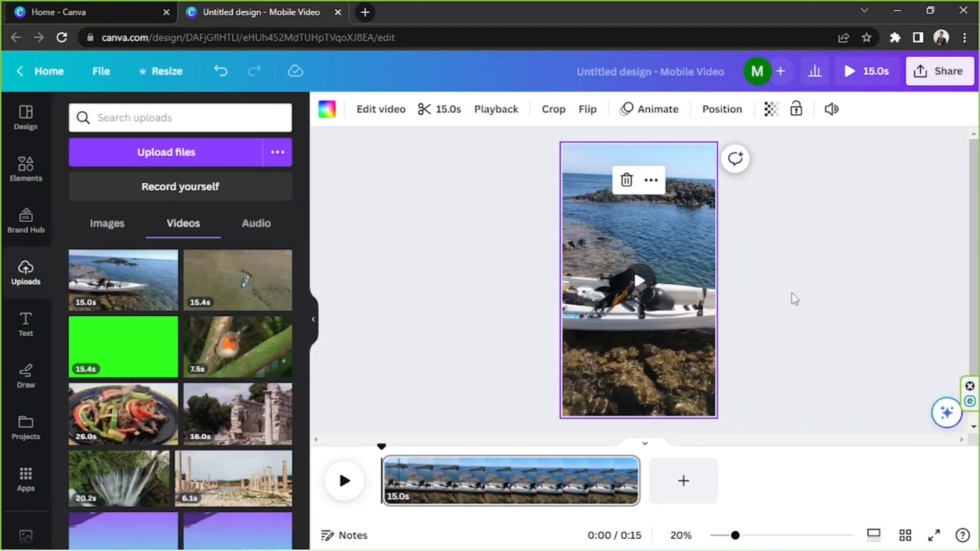
{"action": "left_click", "coordinate": [849, 266]}
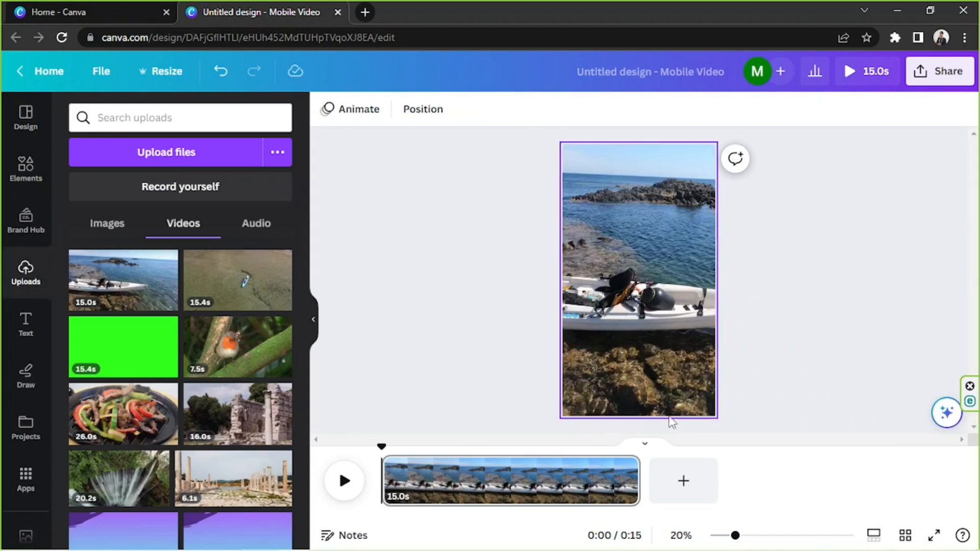
Step: Select the background video's clip and examine the effects and filters available for it
{"action": "left_click", "coordinate": [564, 498]}
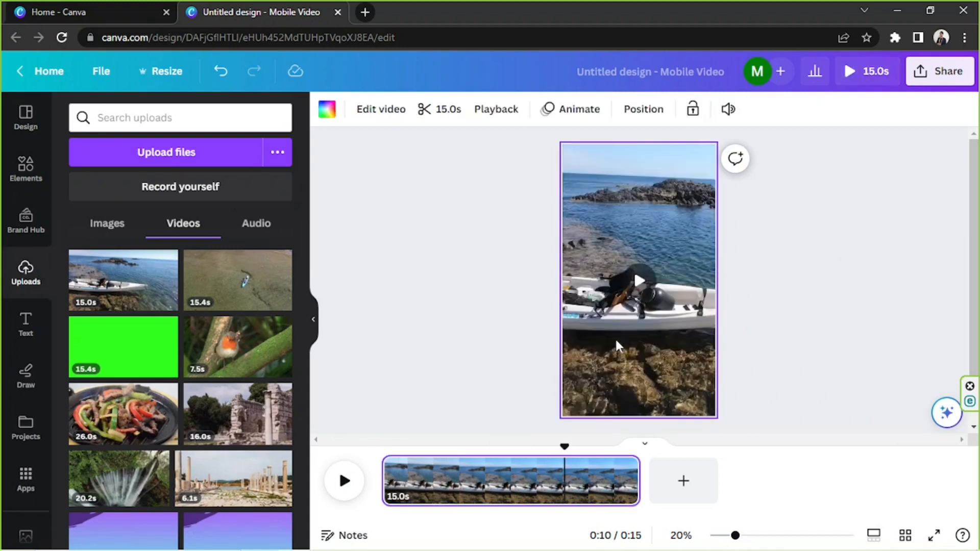
{"action": "left_click", "coordinate": [386, 461]}
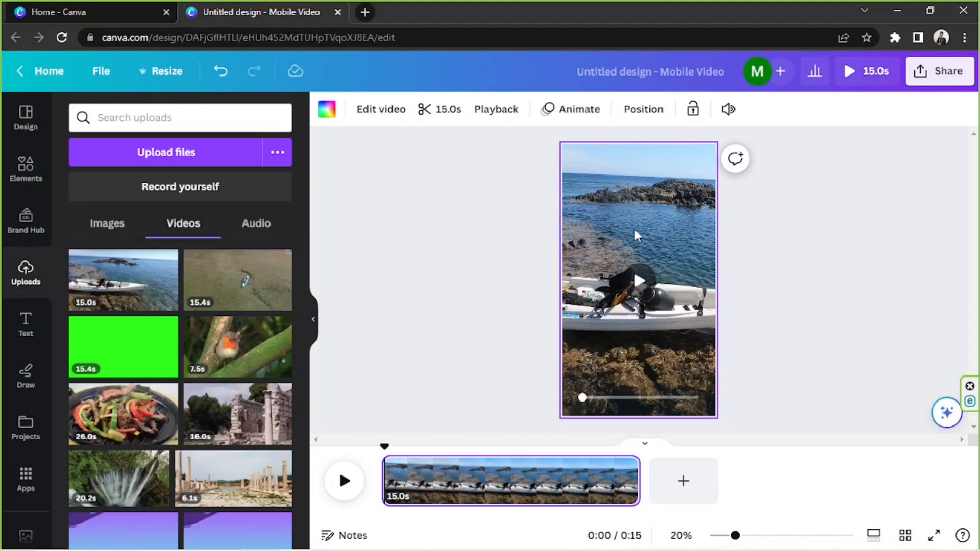
{"action": "left_click", "coordinate": [378, 118]}
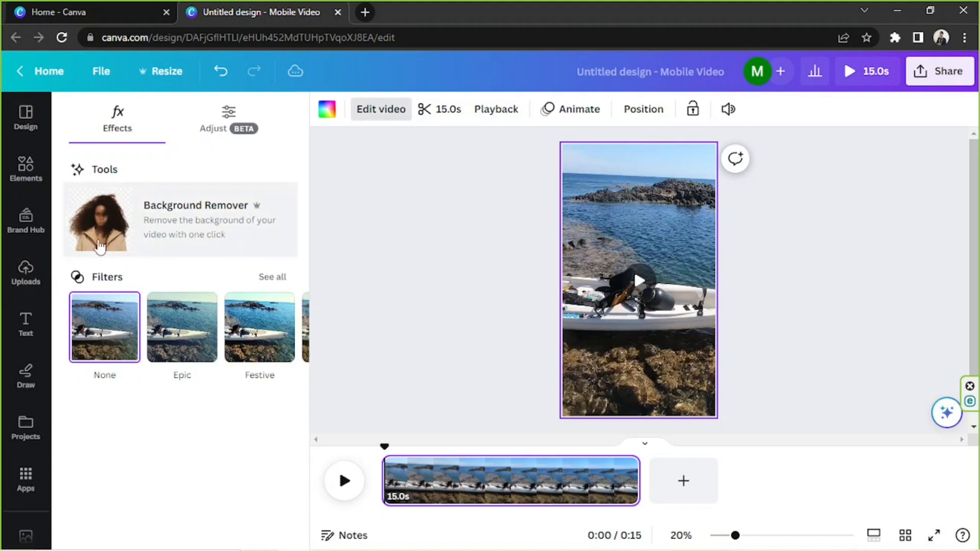
{"action": "left_click", "coordinate": [271, 277]}
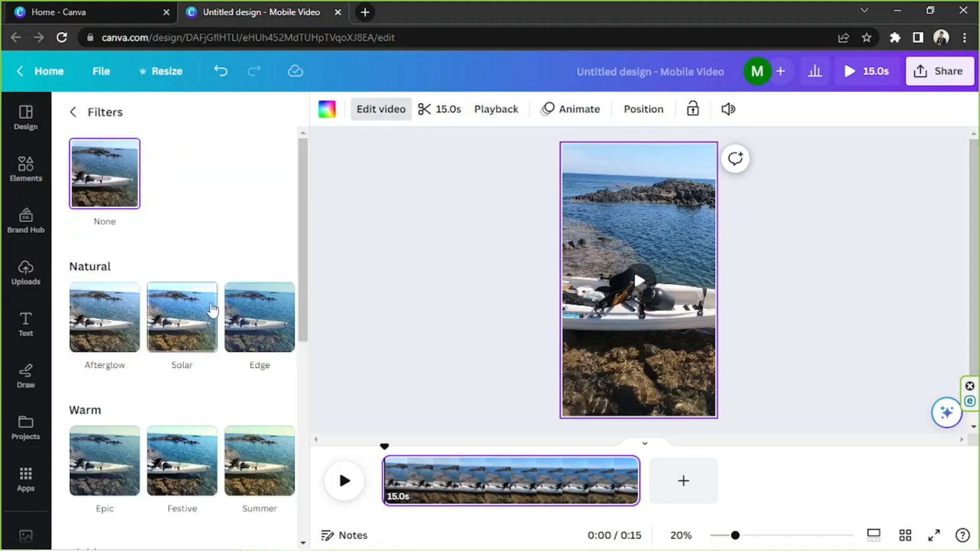
{"action": "left_click", "coordinate": [74, 113]}
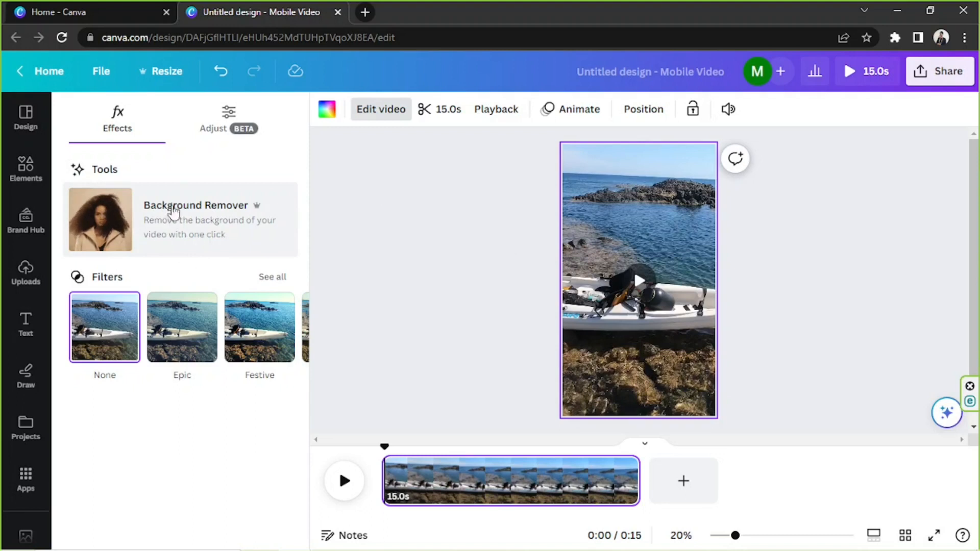
Step: Open the background video's white balance and light adjustment settings
{"action": "left_click", "coordinate": [217, 131]}
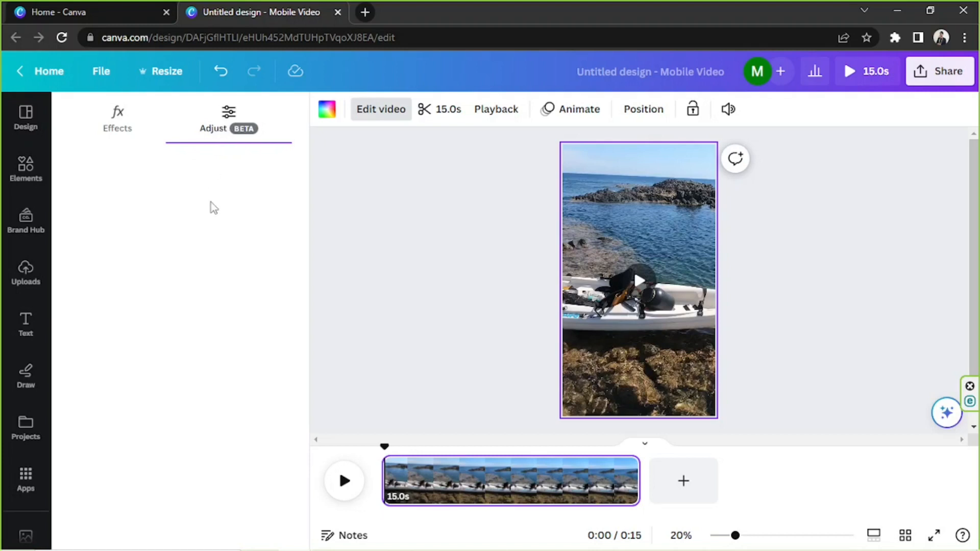
{"action": "left_click", "coordinate": [440, 209]}
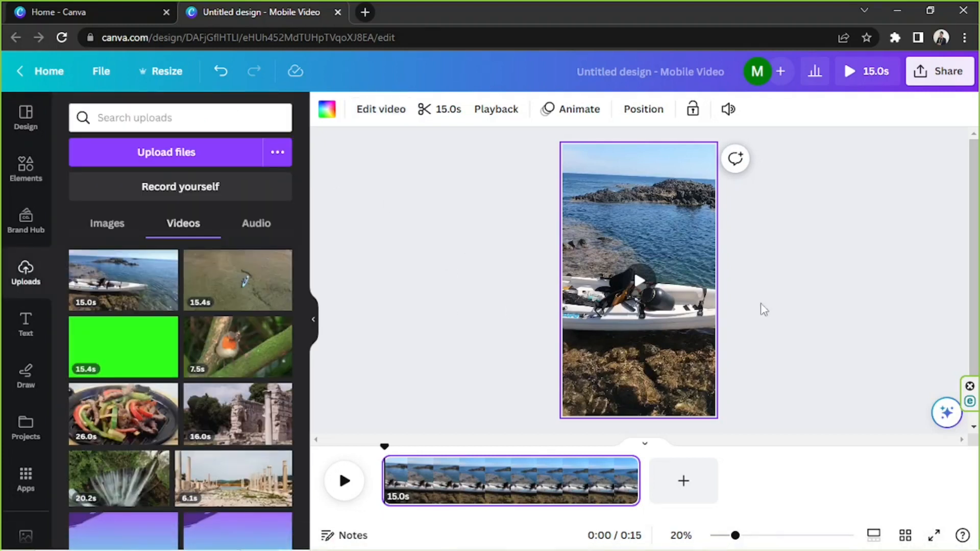
{"action": "left_click", "coordinate": [612, 197]}
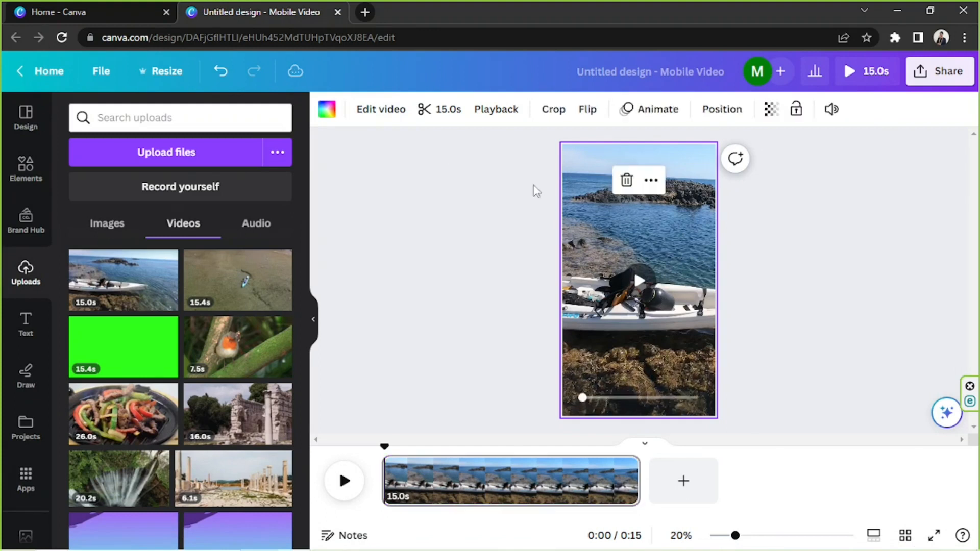
{"action": "left_click", "coordinate": [380, 109]}
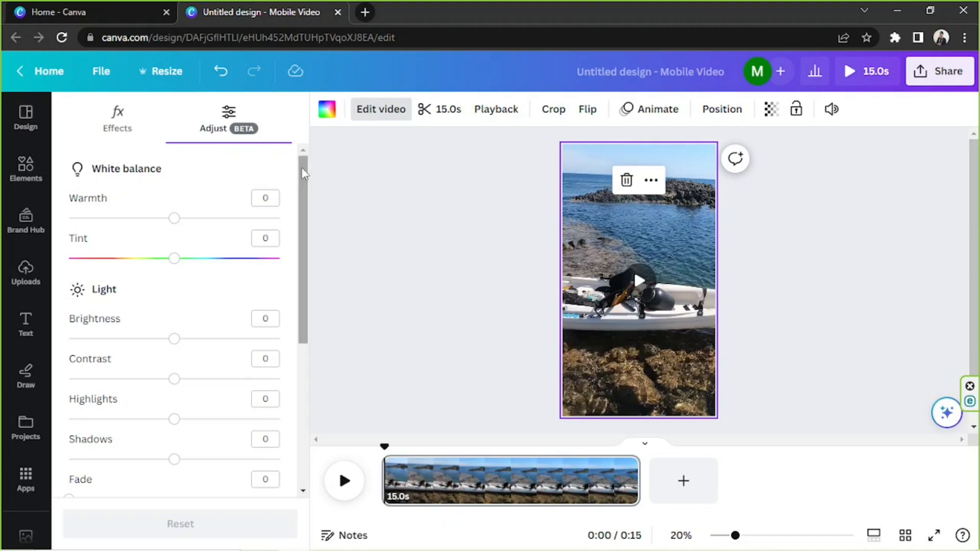
Step: Examine the remaining light, color and texture adjustments available for the background video and close the adjustment settings
{"action": "left_click_drag", "start_coordinate": [306, 167], "coordinate": [305, 183]}
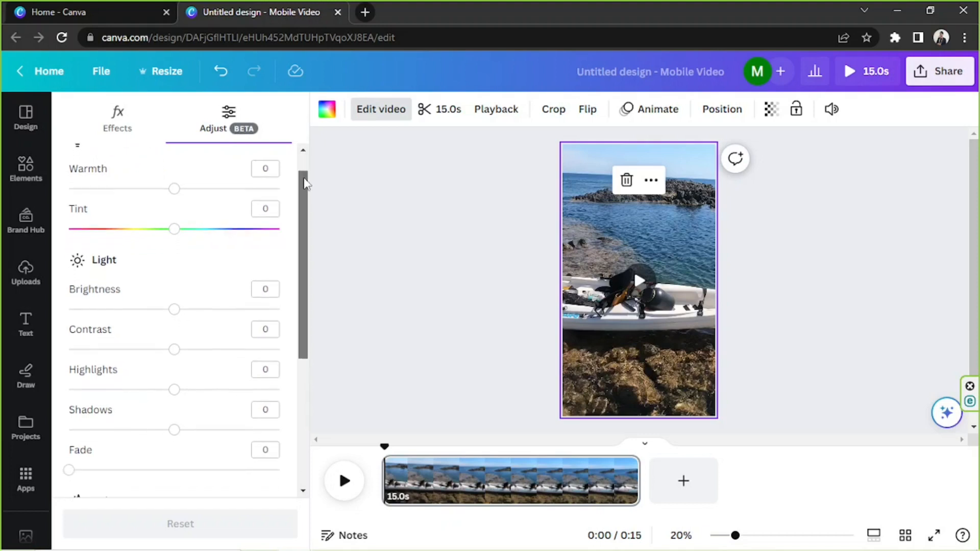
{"action": "left_click_drag", "start_coordinate": [304, 218], "coordinate": [288, 386]}
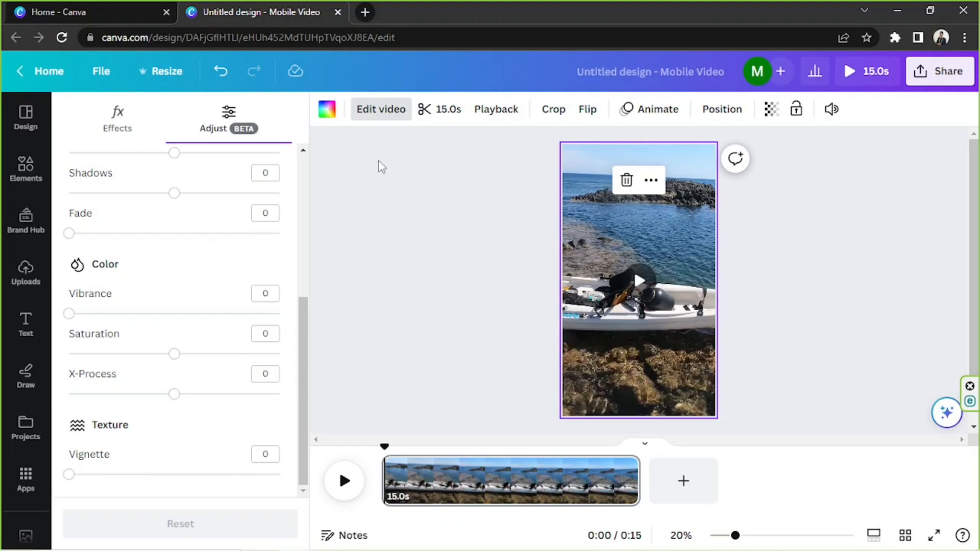
{"action": "left_click", "coordinate": [459, 248]}
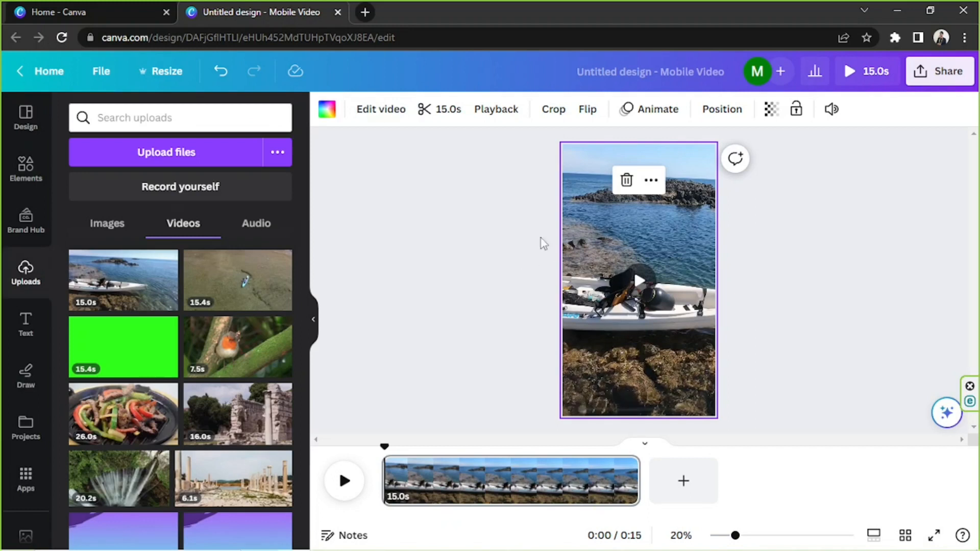
Step: Try trimming the background video to an 8.1-second section and restore its full 15.0-second length
{"action": "left_click", "coordinate": [427, 117]}
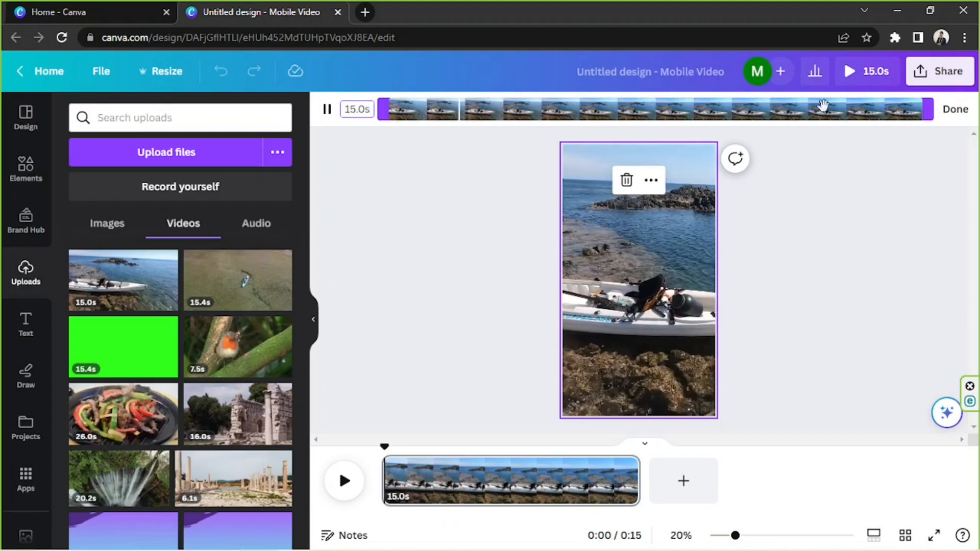
{"action": "left_click_drag", "start_coordinate": [931, 110], "coordinate": [775, 118]}
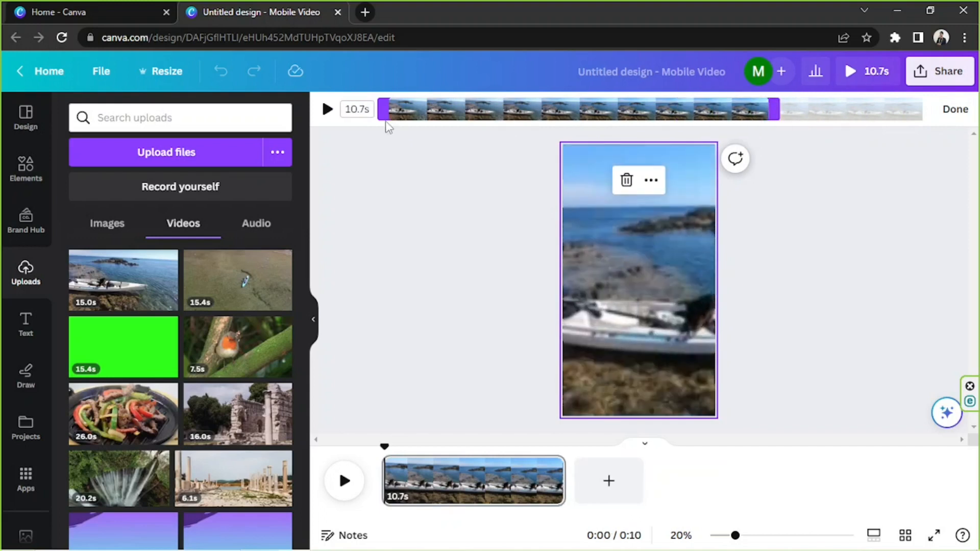
{"action": "left_click_drag", "start_coordinate": [387, 115], "coordinate": [461, 115]}
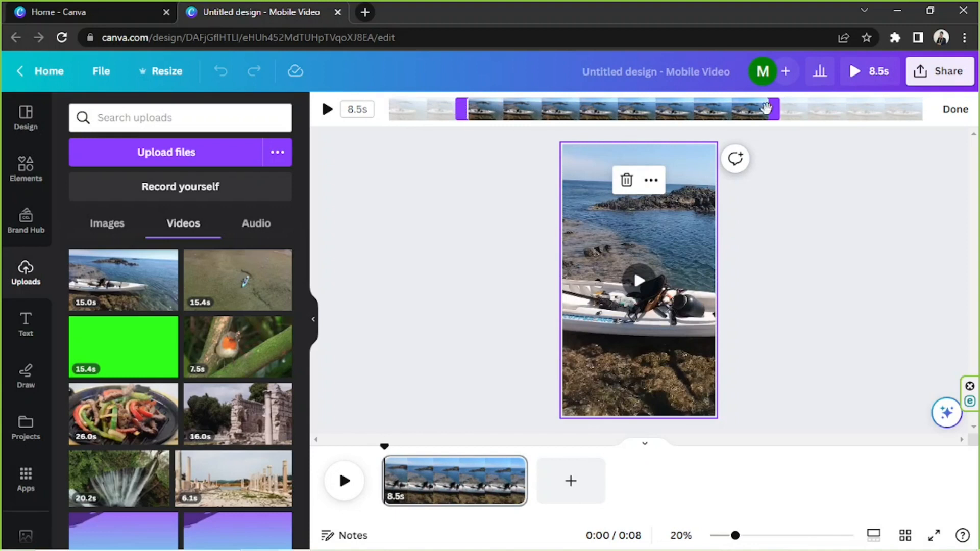
{"action": "mouse_move", "coordinate": [461, 111]}
{"action": "left_mouse_down"}
{"action": "mouse_move", "coordinate": [484, 113]}
{"action": "mouse_move", "coordinate": [473, 113]}
{"action": "left_mouse_up"}
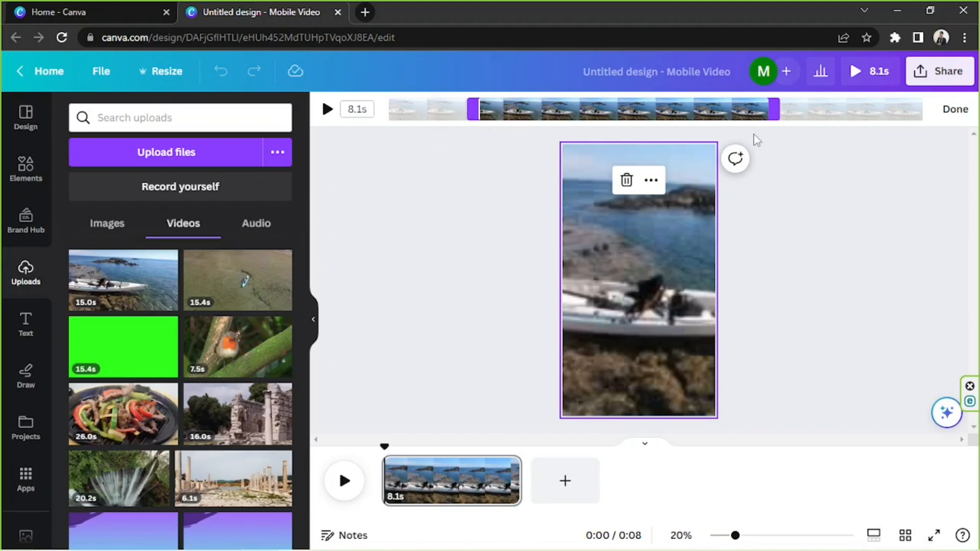
{"action": "left_click_drag", "start_coordinate": [741, 112], "coordinate": [703, 112]}
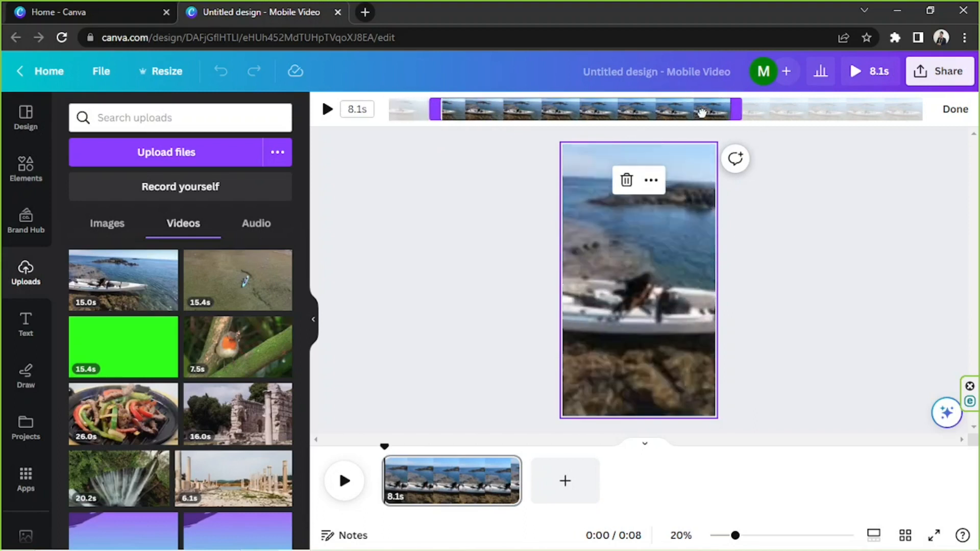
{"action": "left_click_drag", "start_coordinate": [586, 104], "coordinate": [524, 133]}
{"action": "left_click_drag", "start_coordinate": [695, 109], "coordinate": [967, 107]}
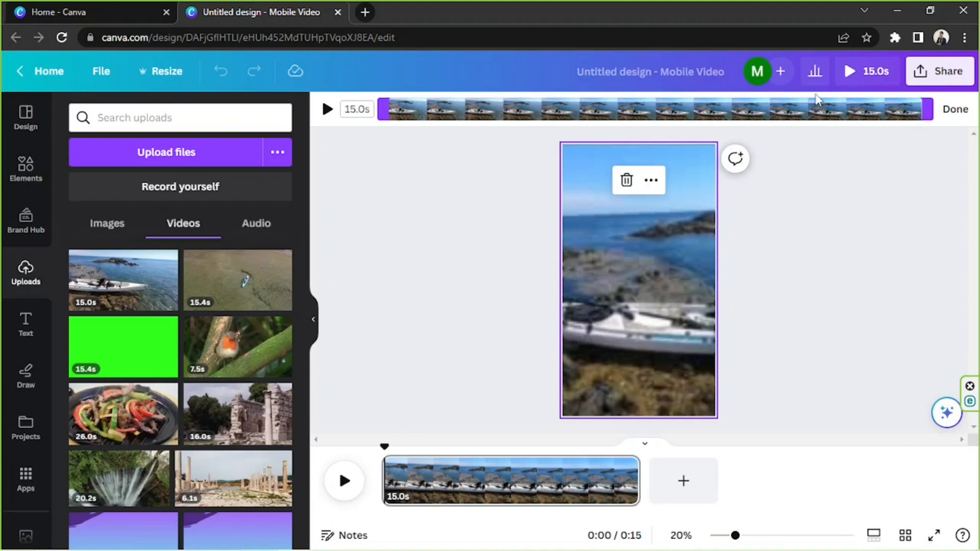
Step: Set the background video's trimmed duration to 4.0 seconds and finish the trim
{"action": "left_click", "coordinate": [357, 108]}
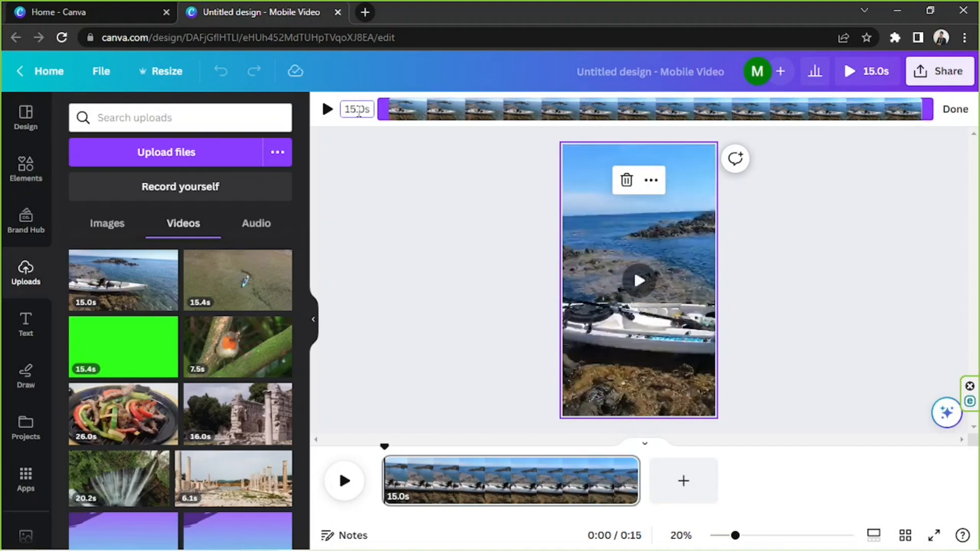
{"action": "double_click", "coordinate": [359, 109]}
{"action": "type", "text": "4"}
{"action": "key", "text": "Return"}
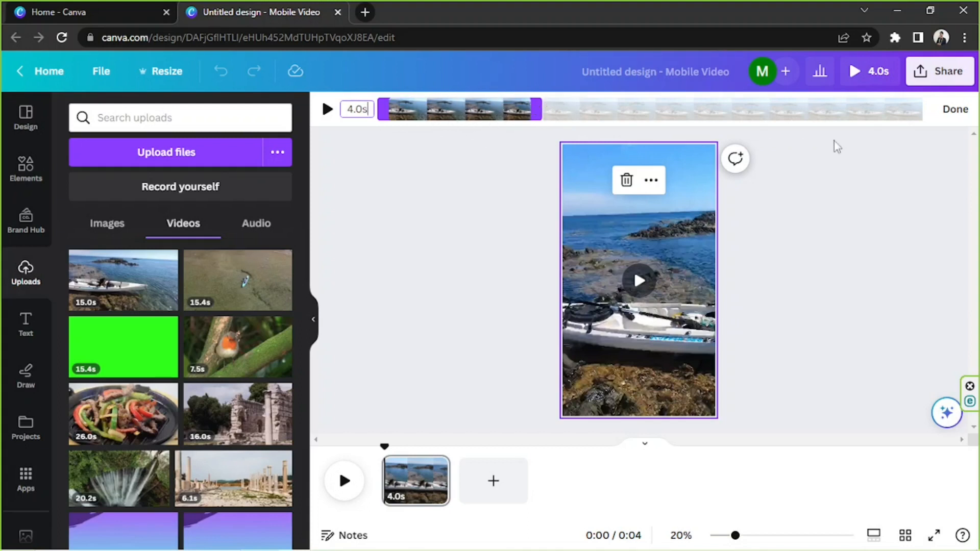
{"action": "left_click", "coordinate": [955, 109]}
{"action": "left_click", "coordinate": [835, 252]}
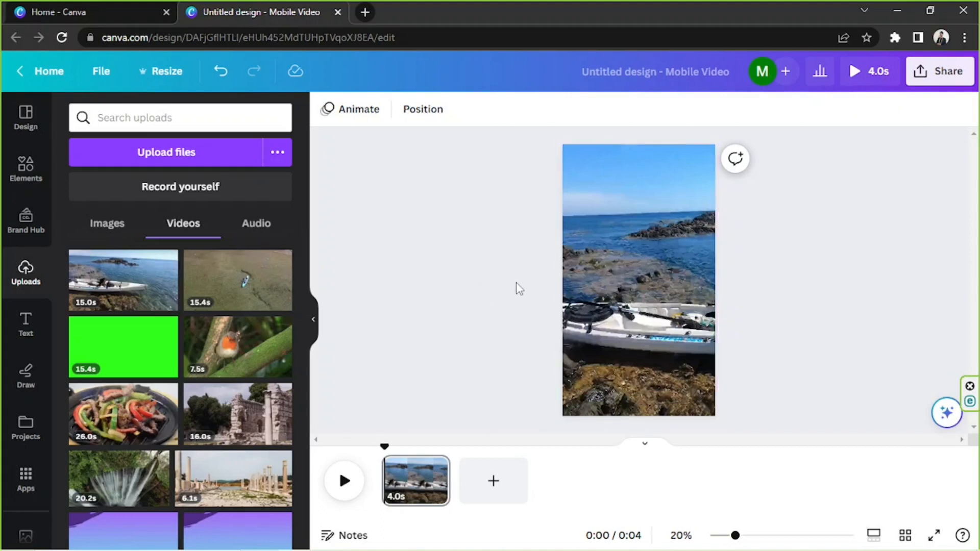
{"action": "key", "text": "t"}
{"action": "left_click_drag", "start_coordinate": [608, 276], "coordinate": [512, 196]}
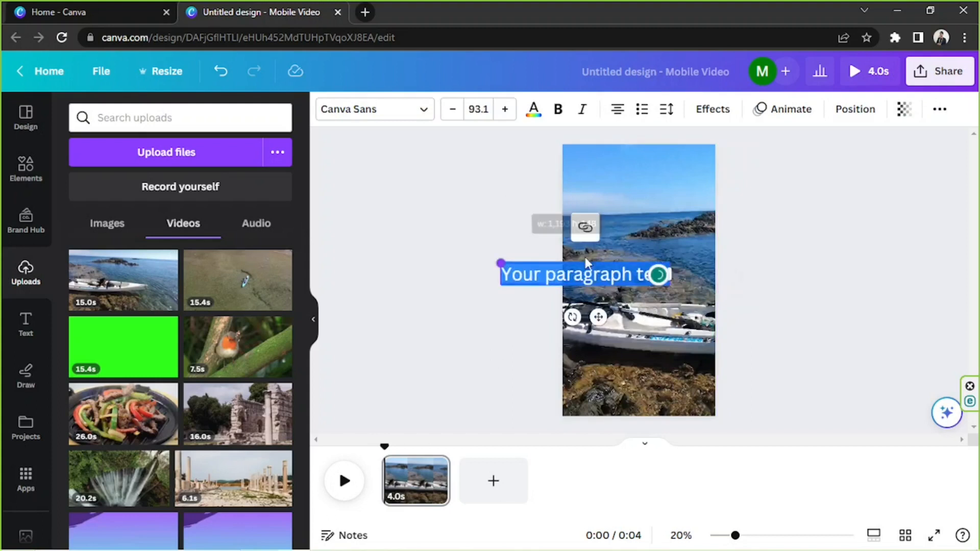
{"action": "left_click_drag", "start_coordinate": [613, 268], "coordinate": [668, 239]}
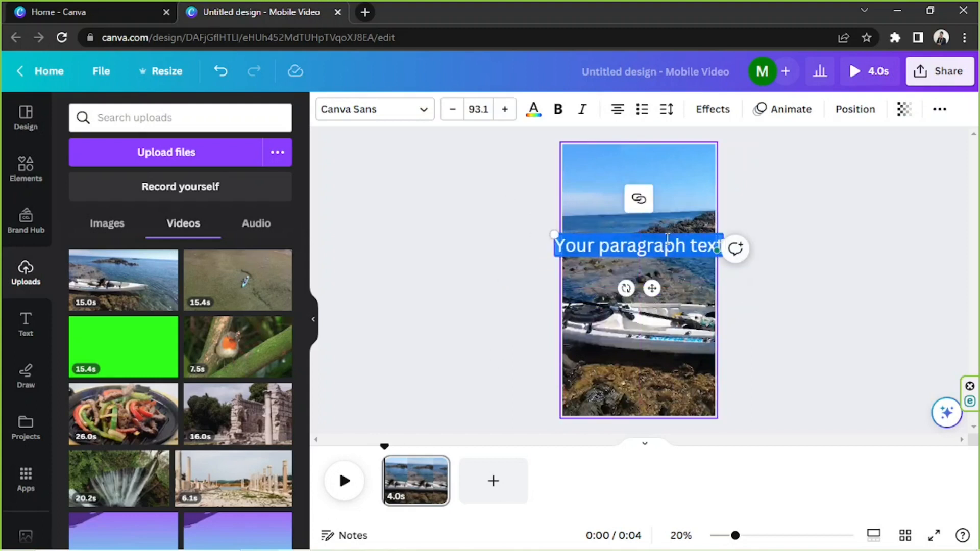
{"action": "left_click", "coordinate": [824, 209]}
{"action": "left_click", "coordinate": [647, 242]}
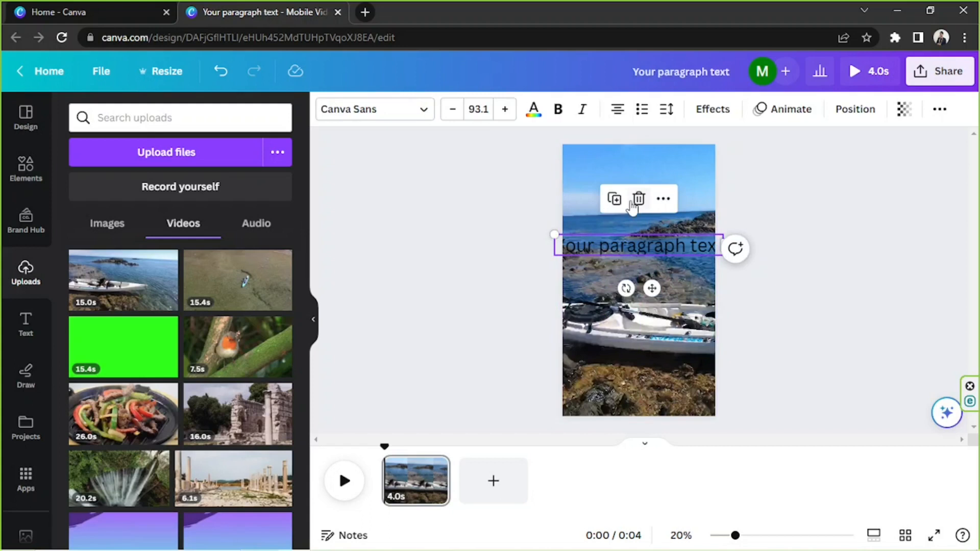
{"action": "left_click", "coordinate": [638, 200]}
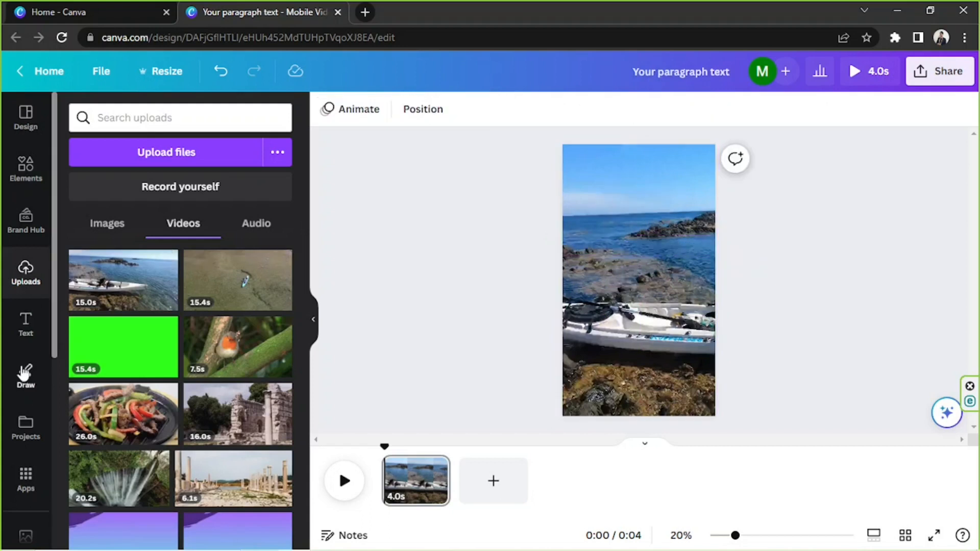
Step: Add the pink "You're Invited!" text design to the page and move it up over the sky area
{"action": "left_click", "coordinate": [26, 327]}
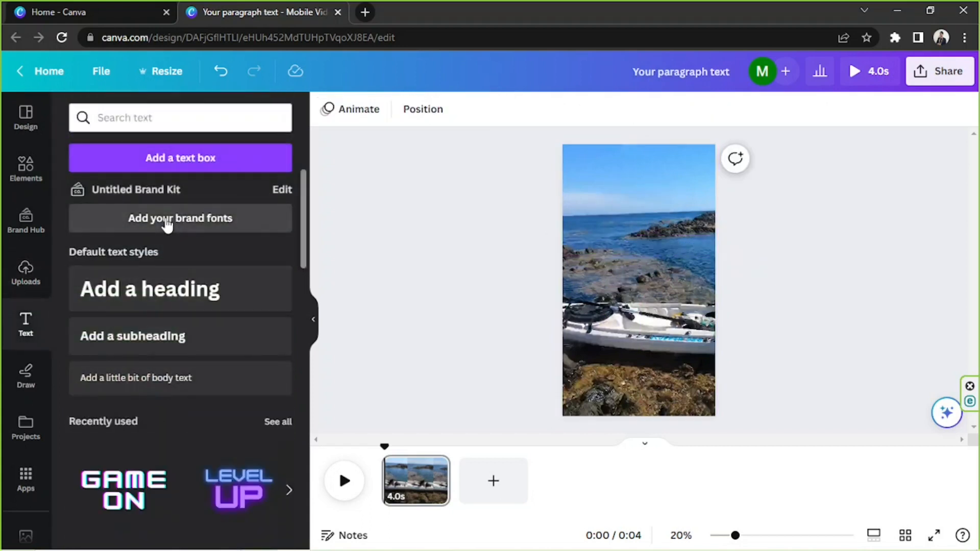
{"action": "scroll", "coordinate": [164, 219], "scroll_direction": "down", "scroll_amount": 5}
{"action": "scroll", "coordinate": [167, 225], "scroll_direction": "down", "scroll_amount": 4}
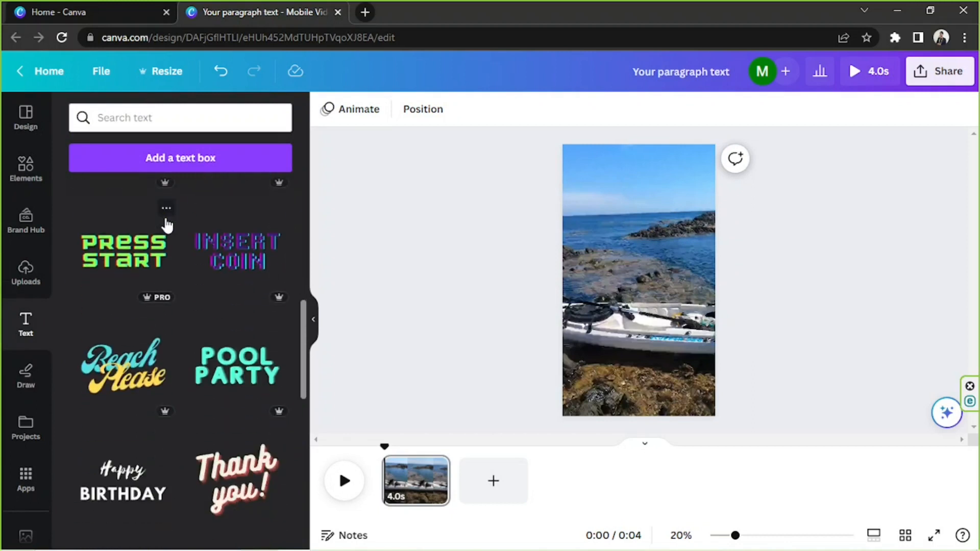
{"action": "scroll", "coordinate": [167, 225], "scroll_direction": "down", "scroll_amount": 4}
{"action": "scroll", "coordinate": [167, 225], "scroll_direction": "down", "scroll_amount": 8}
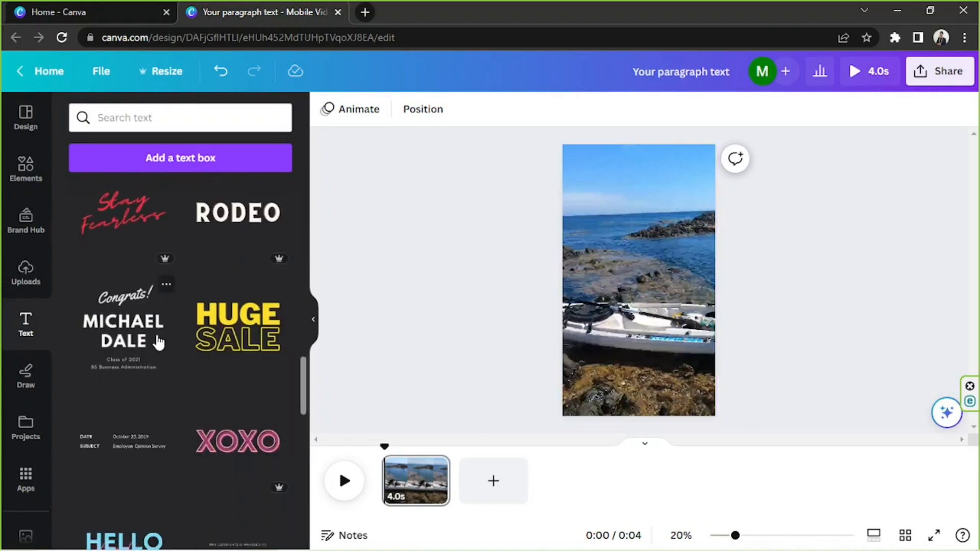
{"action": "scroll", "coordinate": [157, 341], "scroll_direction": "down", "scroll_amount": 6}
{"action": "scroll", "coordinate": [158, 341], "scroll_direction": "down", "scroll_amount": 4}
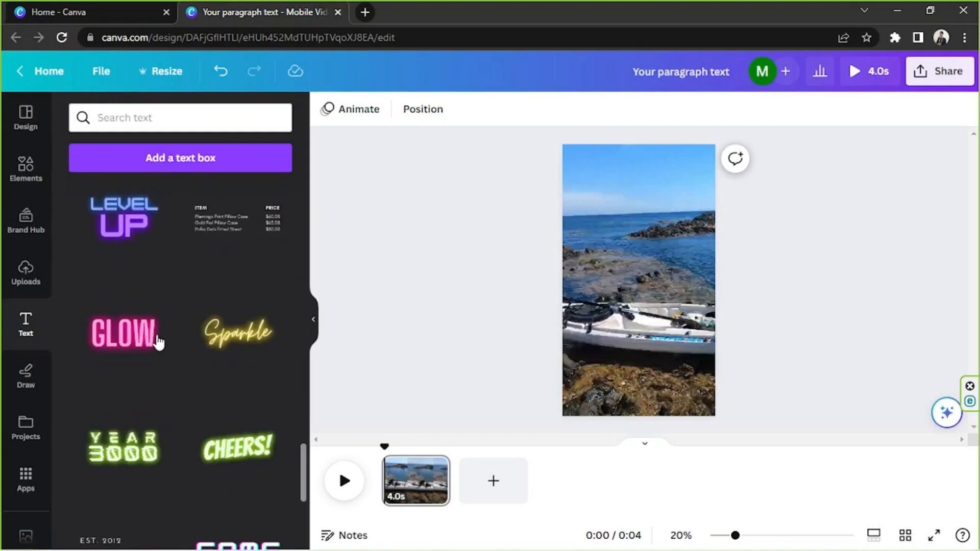
{"action": "scroll", "coordinate": [157, 341], "scroll_direction": "down", "scroll_amount": 3}
{"action": "scroll", "coordinate": [158, 341], "scroll_direction": "down", "scroll_amount": 8}
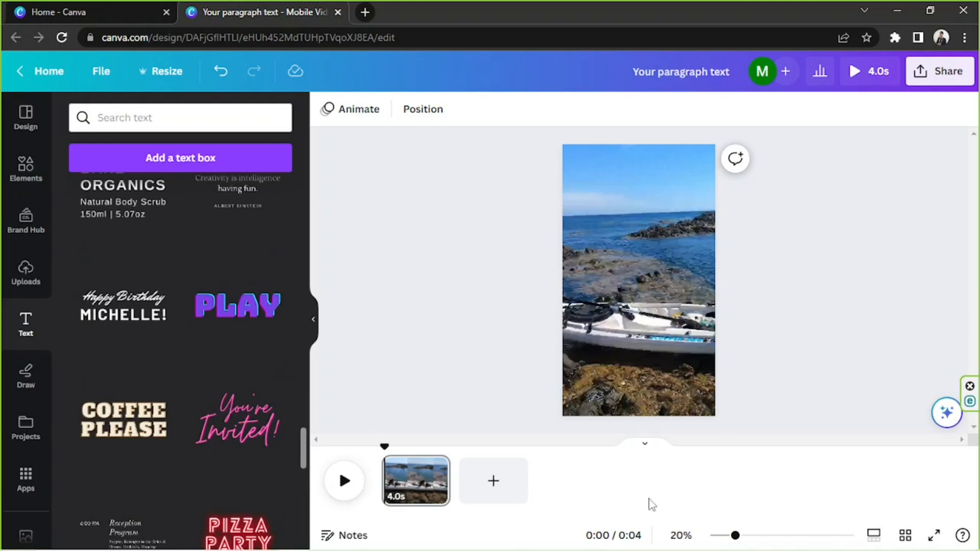
{"action": "scroll", "coordinate": [205, 359], "scroll_direction": "down", "scroll_amount": 5}
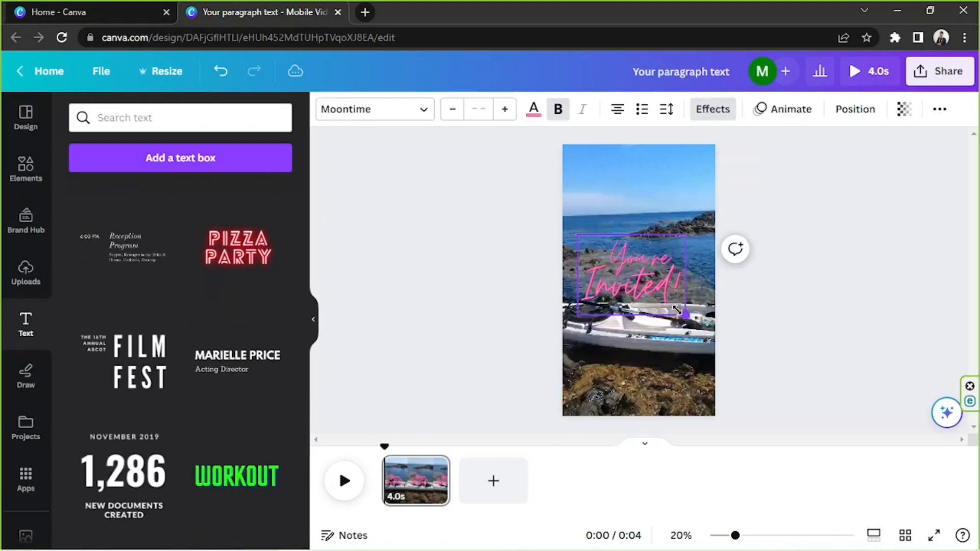
{"action": "left_click_drag", "start_coordinate": [646, 277], "coordinate": [655, 201]}
Step: Replace the word "Invited!" in the pink text design with "travel"
{"action": "left_click", "coordinate": [679, 215]}
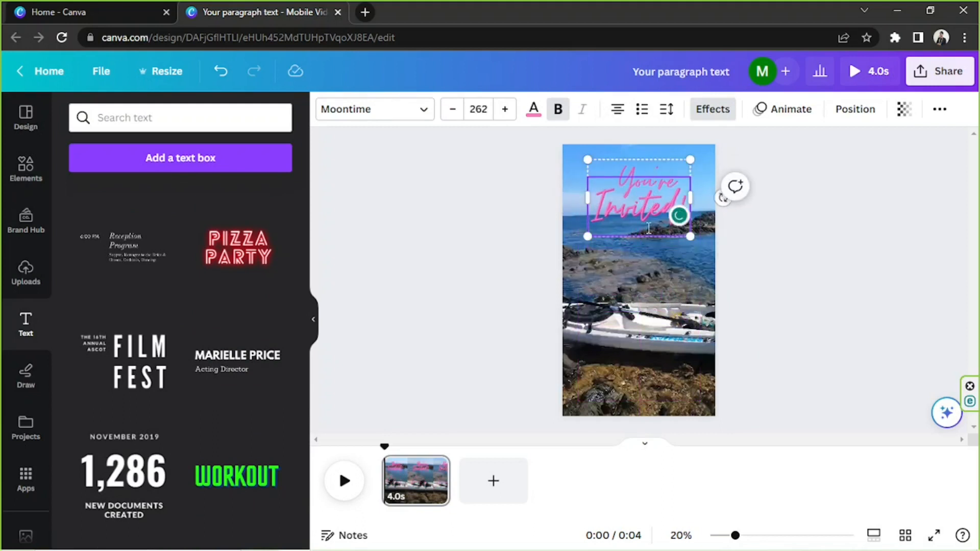
{"action": "double_click", "coordinate": [646, 199]}
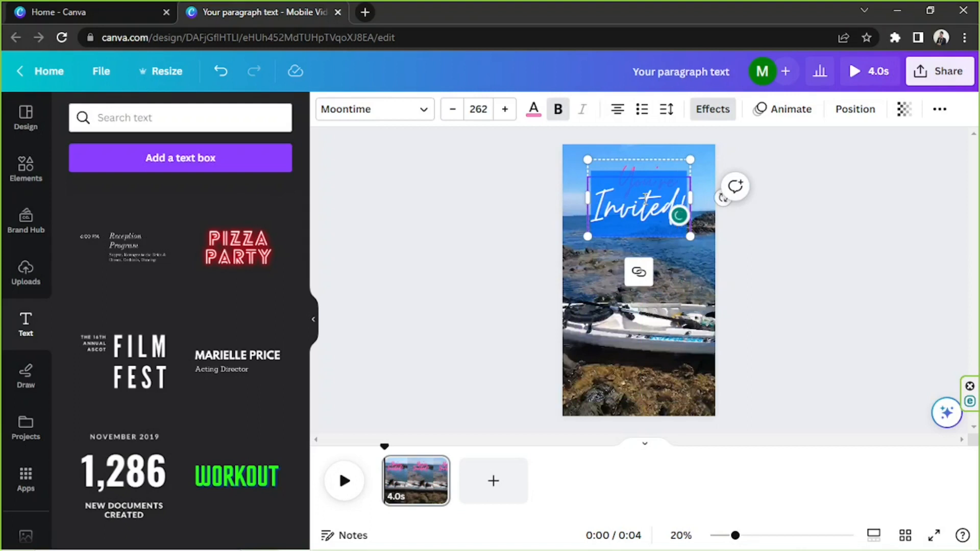
{"action": "type", "text": "Journey"}
{"action": "key", "text": "ctrl+a"}
{"action": "type", "text": "travel"}
Step: Ungroup the pink text design and replace the word "You're" with "My"
{"action": "left_click", "coordinate": [656, 176]}
{"action": "left_click", "coordinate": [621, 272]}
{"action": "left_click", "coordinate": [780, 199]}
{"action": "left_click", "coordinate": [639, 168]}
{"action": "left_click", "coordinate": [639, 168]}
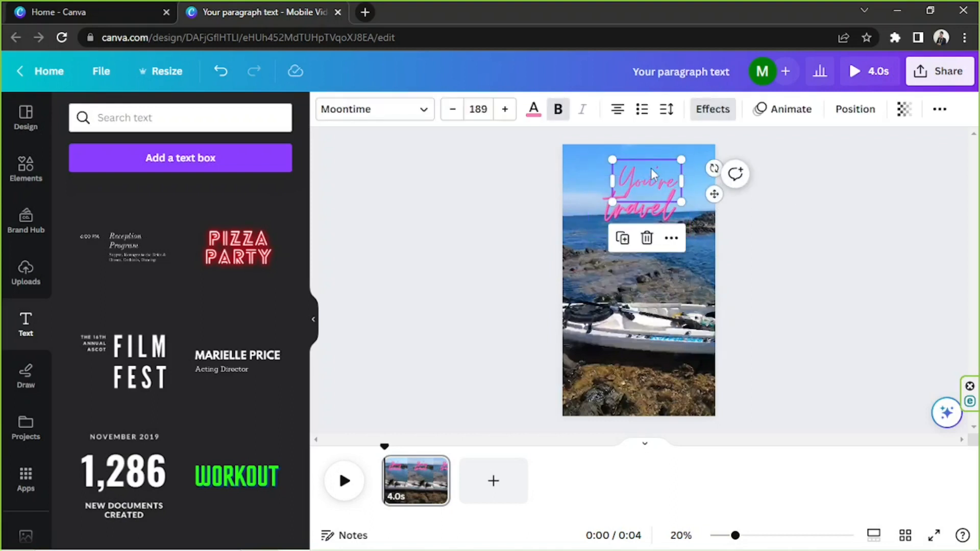
{"action": "double_click", "coordinate": [652, 172]}
{"action": "type", "text": "my"}
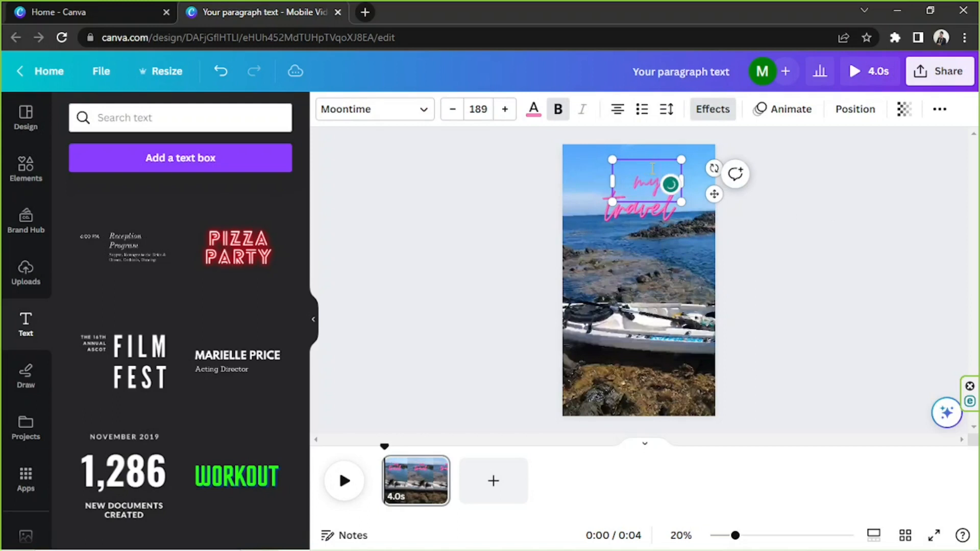
{"action": "double_click", "coordinate": [652, 168]}
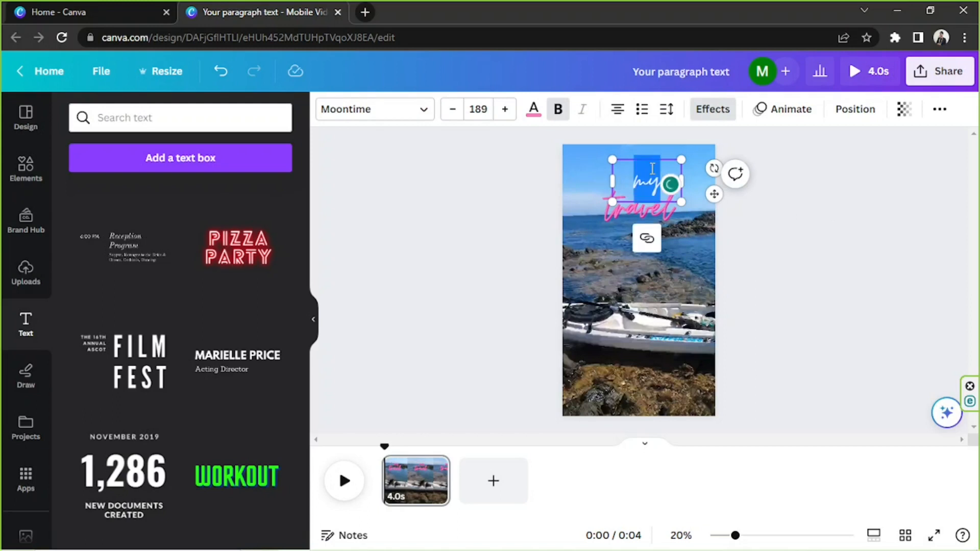
{"action": "type", "text": "My"}
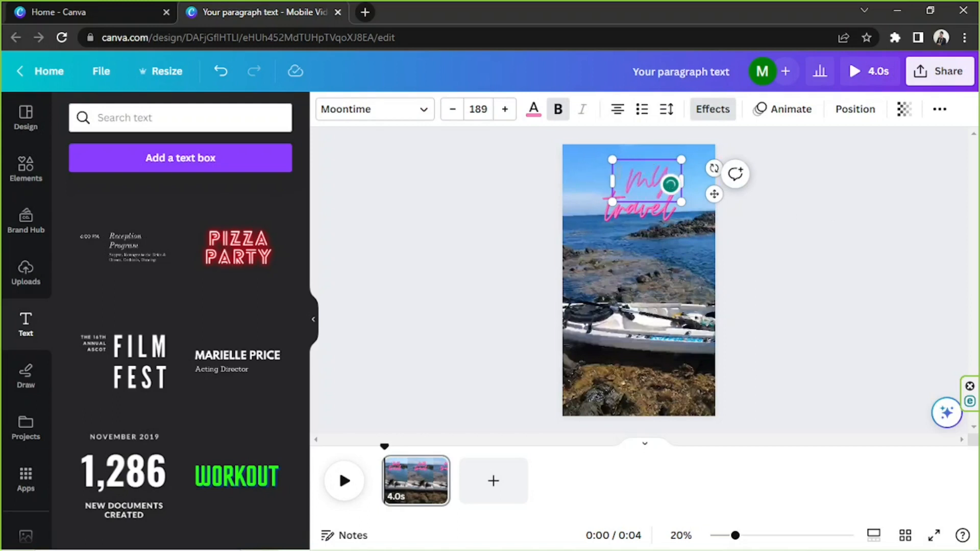
{"action": "left_click", "coordinate": [638, 154]}
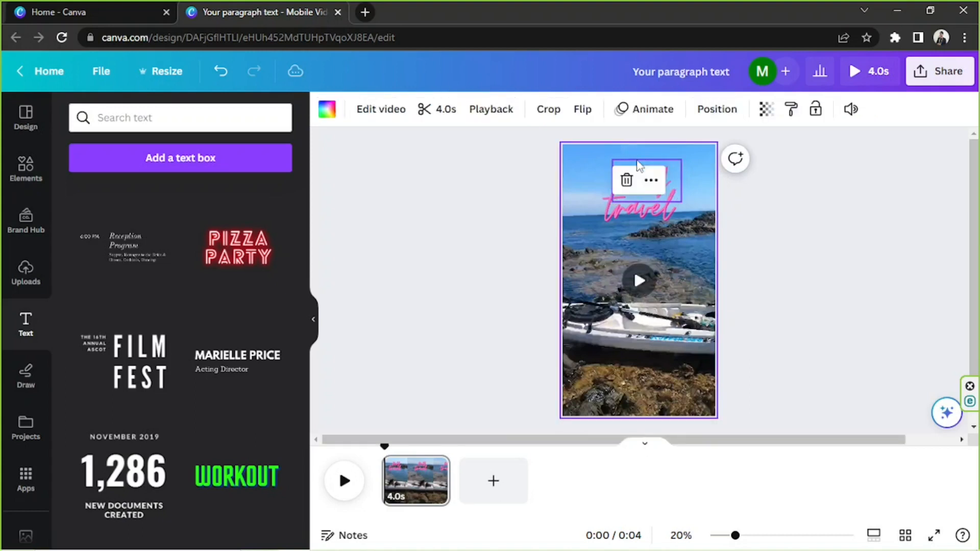
Step: Change the font of the "My" text to Livvic
{"action": "left_click", "coordinate": [675, 167]}
{"action": "left_click", "coordinate": [379, 117]}
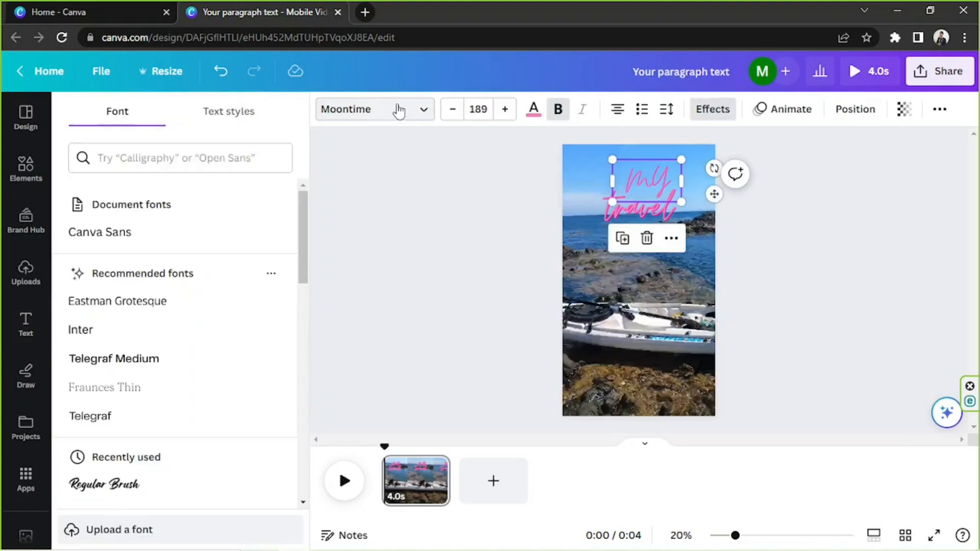
{"action": "left_click", "coordinate": [153, 339]}
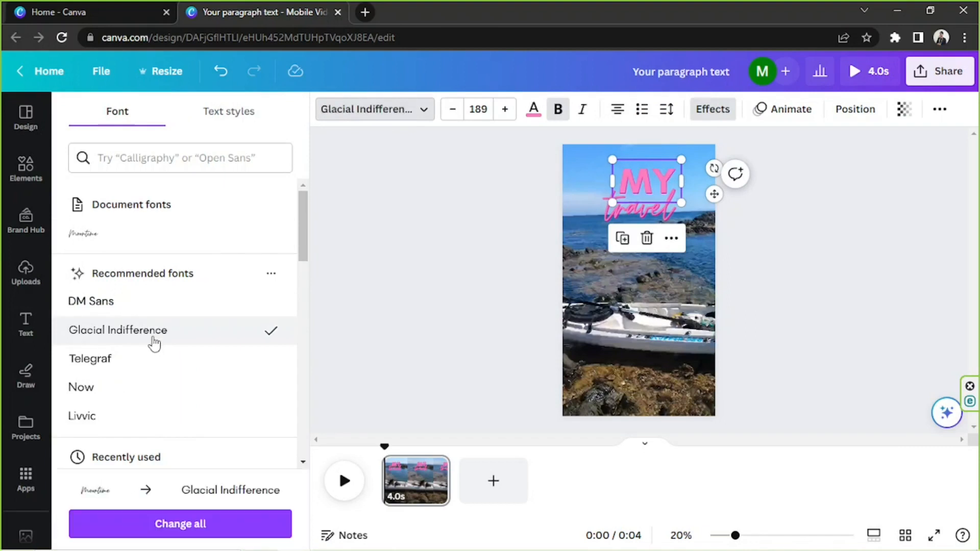
{"action": "left_click", "coordinate": [154, 306]}
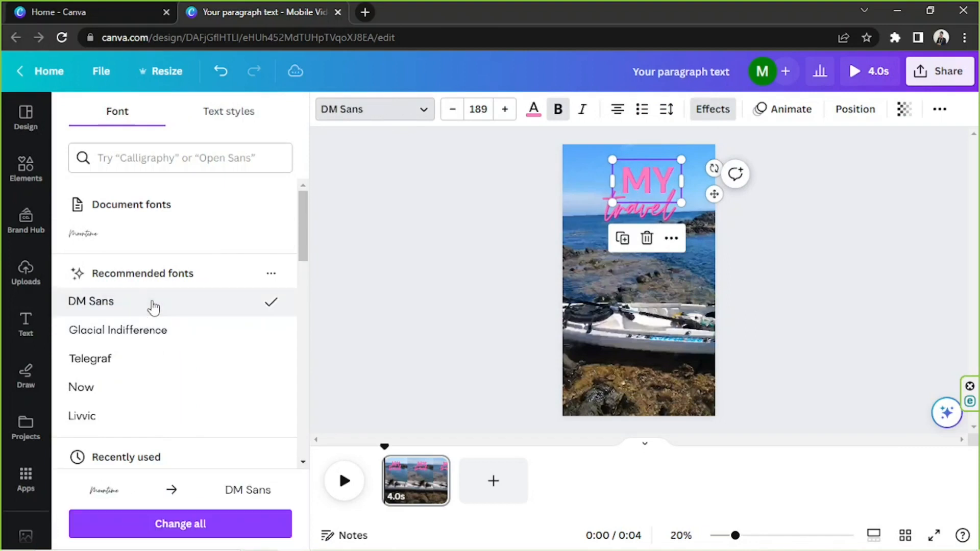
{"action": "scroll", "coordinate": [147, 305], "scroll_direction": "down", "scroll_amount": 2}
{"action": "left_click", "coordinate": [126, 250]}
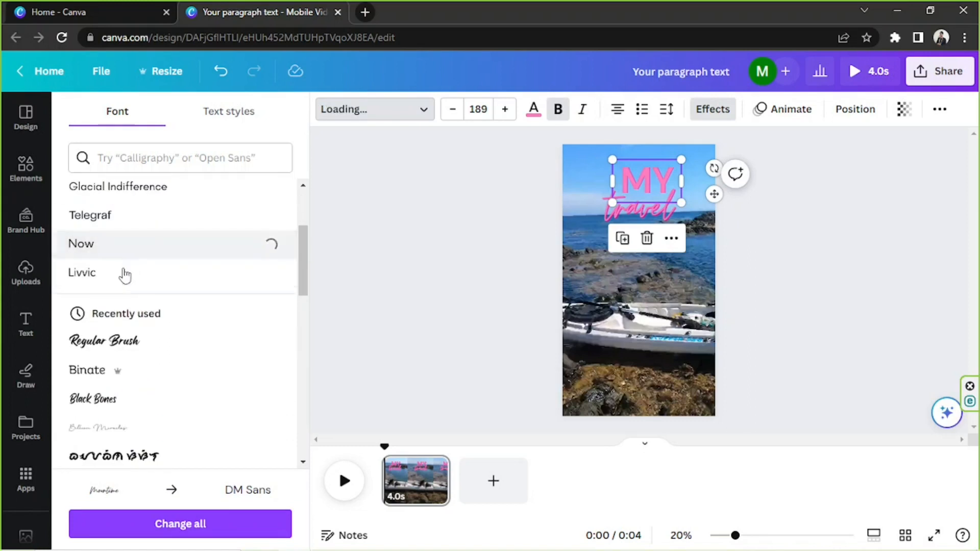
{"action": "left_click", "coordinate": [123, 280]}
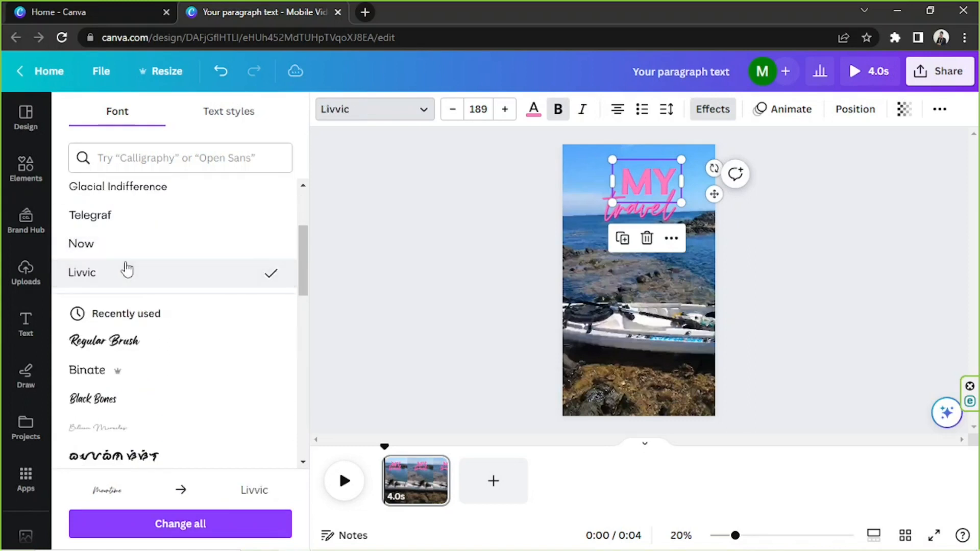
Step: Shrink the "MY" text to size 135 and center it horizontally on the page above "travel"
{"action": "left_click_drag", "start_coordinate": [681, 159], "coordinate": [661, 169]}
{"action": "left_click_drag", "start_coordinate": [696, 203], "coordinate": [697, 194]}
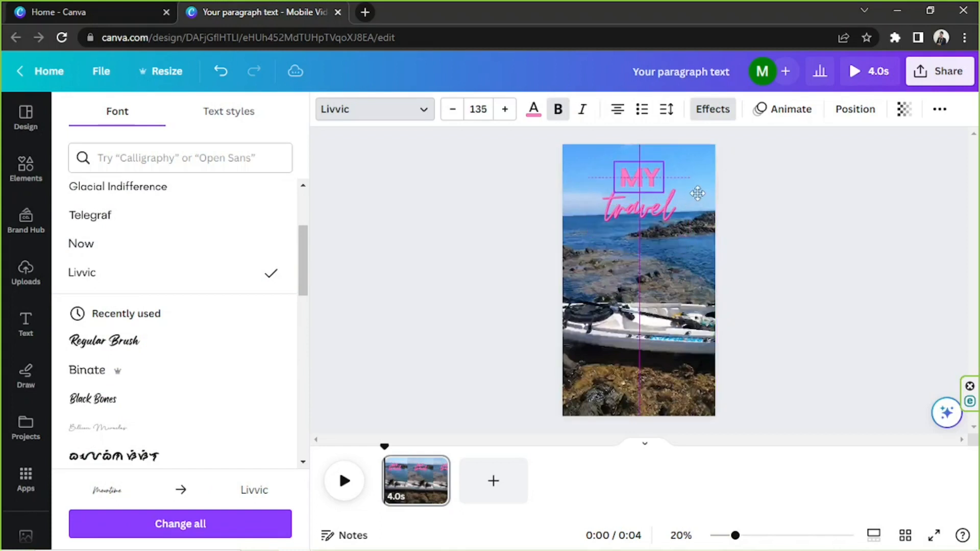
Step: Recolor the "MY" text white and set its shadow color to the dark brown brand color
{"action": "left_click", "coordinate": [534, 110]}
{"action": "left_click", "coordinate": [163, 197]}
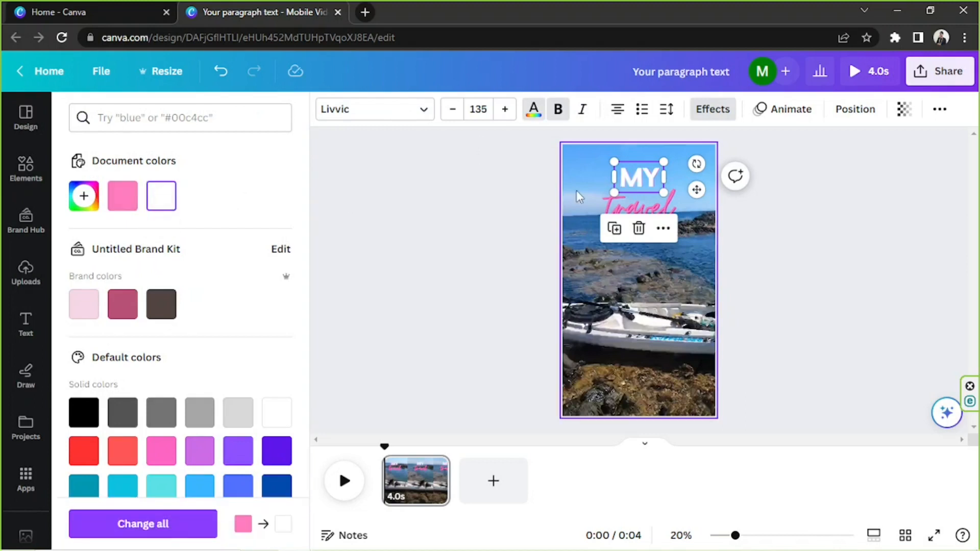
{"action": "left_click", "coordinate": [704, 115]}
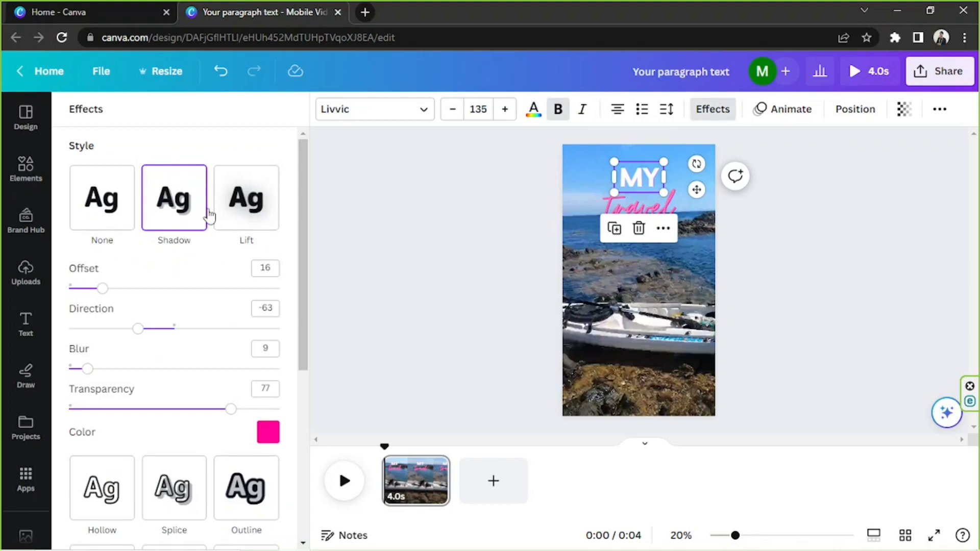
{"action": "left_click", "coordinate": [268, 432]}
{"action": "left_click", "coordinate": [147, 355]}
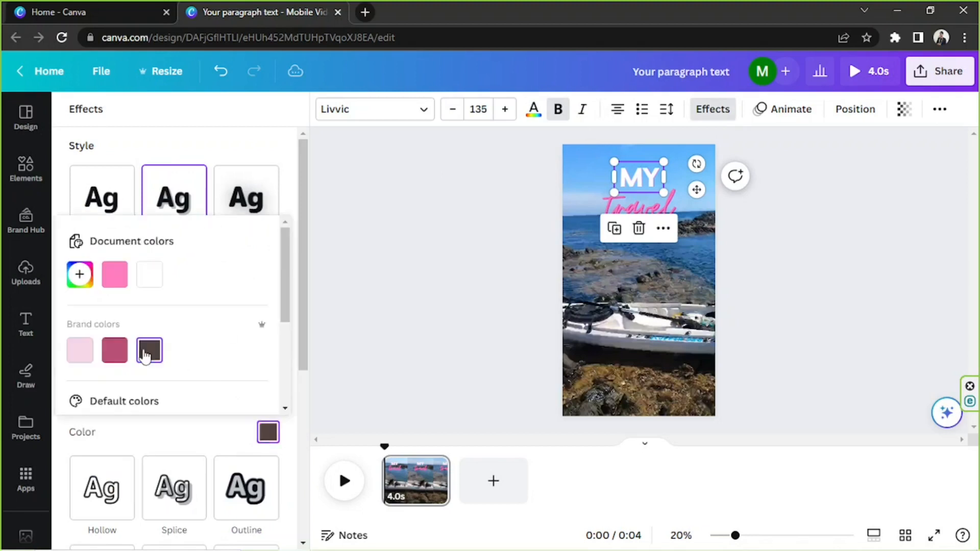
Step: Give the "travel" text a dark brown brand-color shadow and recolor the text white
{"action": "left_click", "coordinate": [648, 201]}
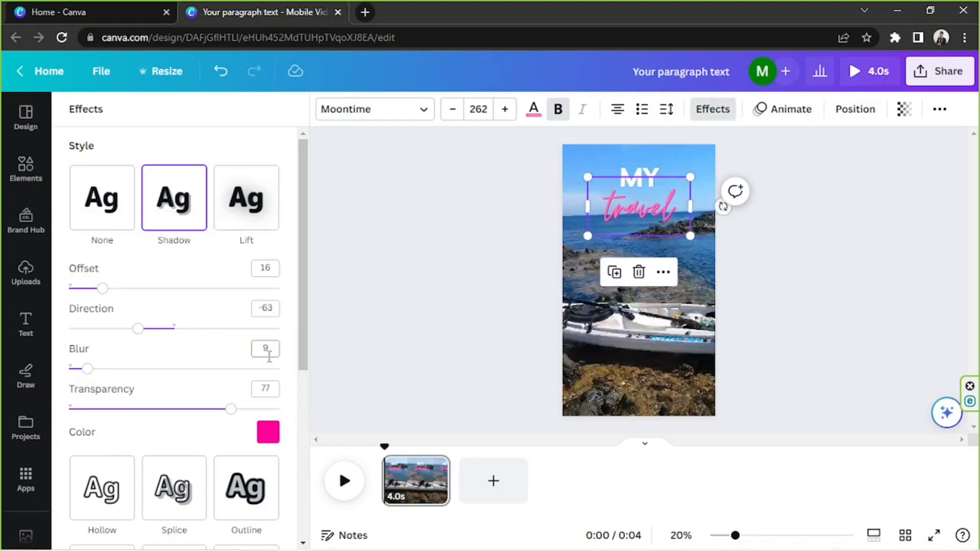
{"action": "scroll", "coordinate": [222, 340], "scroll_direction": "down", "scroll_amount": 3}
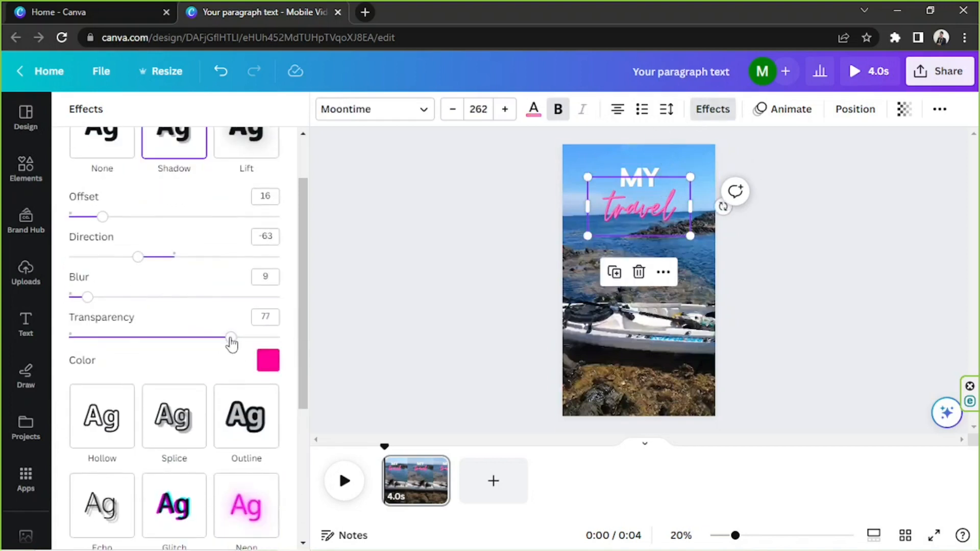
{"action": "left_click", "coordinate": [273, 365]}
{"action": "left_click", "coordinate": [149, 278]}
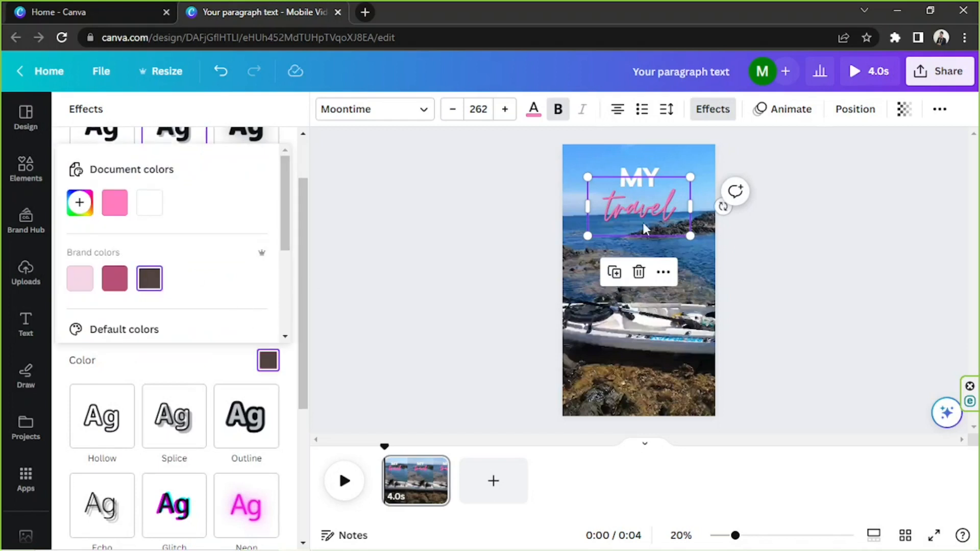
{"action": "left_click", "coordinate": [534, 108]}
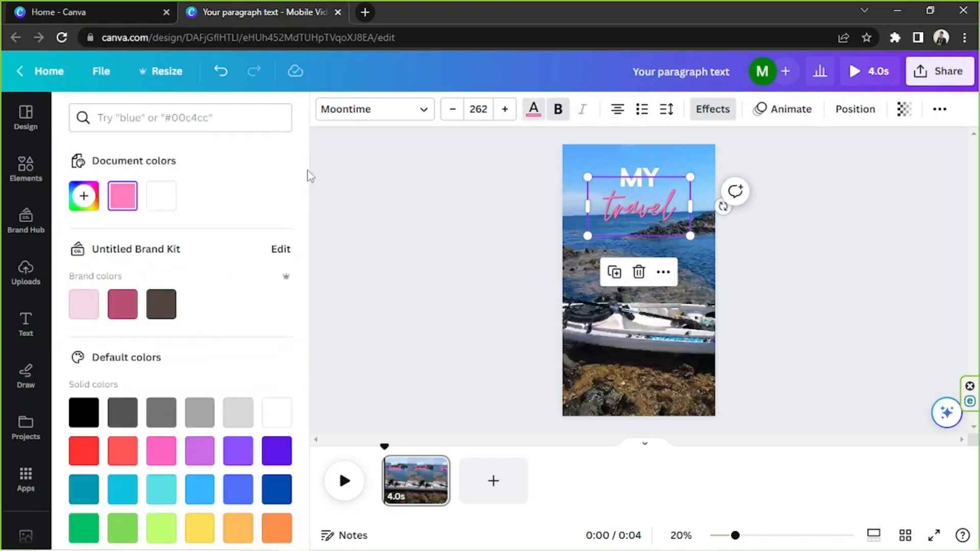
{"action": "left_click", "coordinate": [161, 196]}
Step: Enlarge the "travel" text to size 375, center it across the page, and move both title words slightly higher
{"action": "left_click_drag", "start_coordinate": [692, 179], "coordinate": [738, 153]}
{"action": "left_click_drag", "start_coordinate": [649, 203], "coordinate": [626, 218]}
{"action": "left_click", "coordinate": [902, 223]}
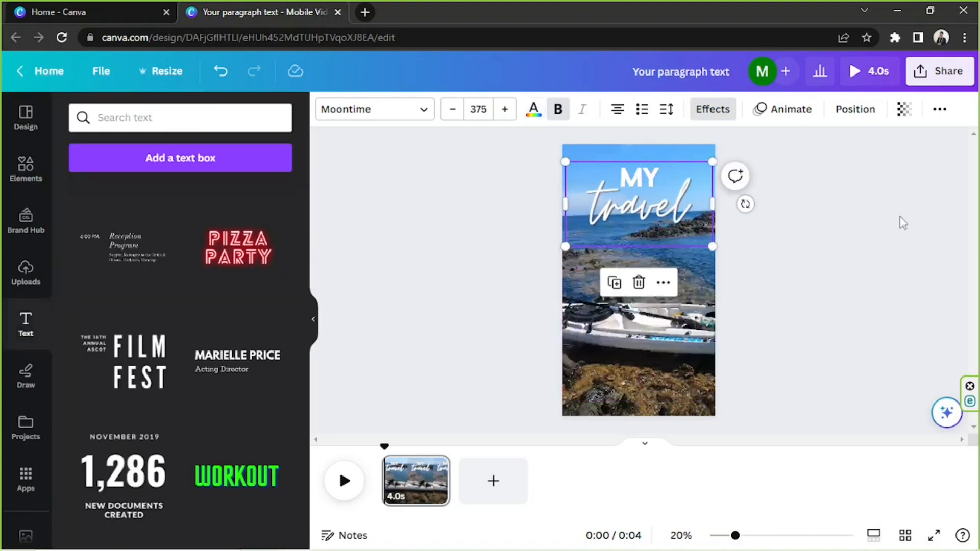
{"action": "mouse_move", "coordinate": [648, 186]}
{"action": "left_mouse_down"}
{"action": "mouse_move", "coordinate": [649, 201]}
{"action": "mouse_move", "coordinate": [647, 168]}
{"action": "mouse_move", "coordinate": [658, 158]}
{"action": "mouse_move", "coordinate": [630, 179]}
{"action": "left_mouse_up"}
{"action": "left_click_drag", "start_coordinate": [697, 179], "coordinate": [688, 180]}
{"action": "left_click_drag", "start_coordinate": [681, 233], "coordinate": [681, 200]}
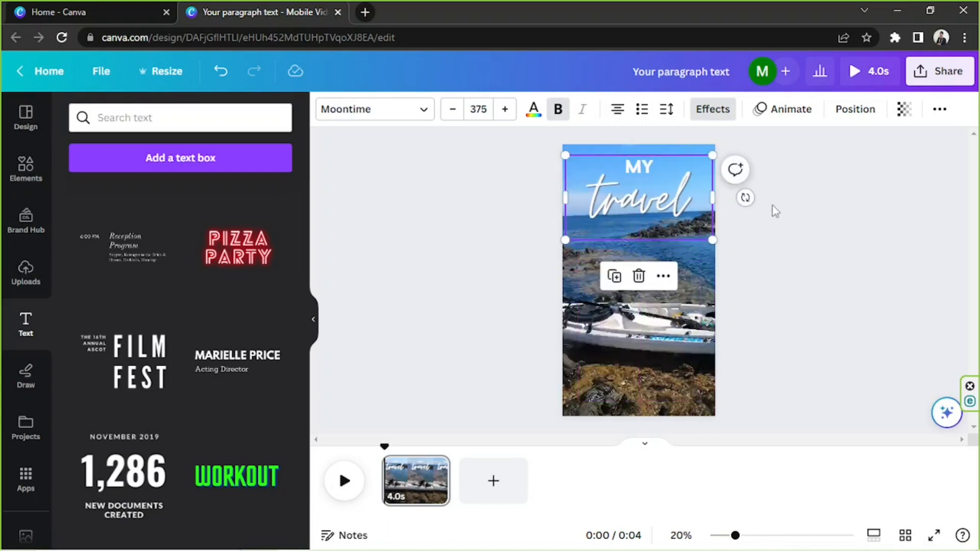
Step: Browse the text animations for the "travel" text and apply Fade to it
{"action": "left_click", "coordinate": [844, 212]}
{"action": "left_click", "coordinate": [662, 212]}
{"action": "left_click", "coordinate": [788, 109]}
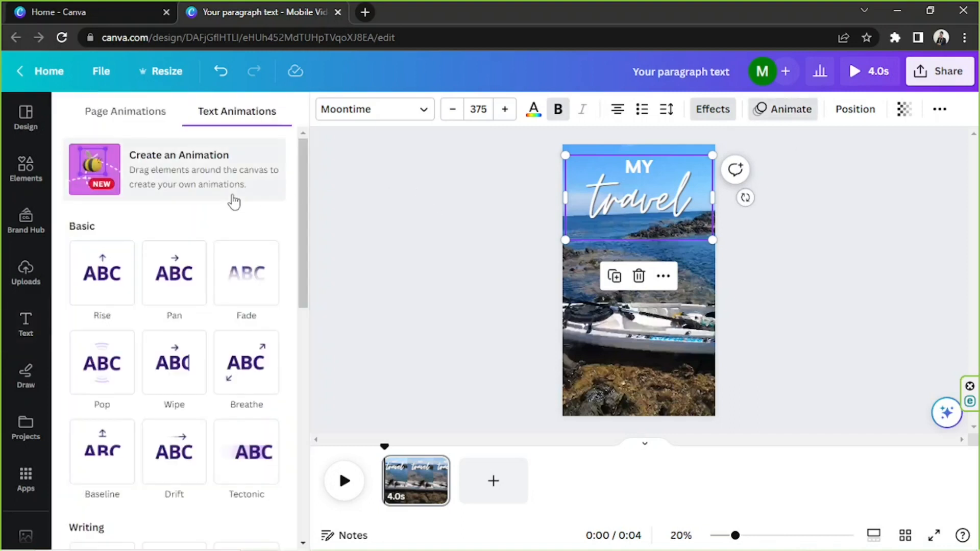
{"action": "scroll", "coordinate": [234, 201], "scroll_direction": "down", "scroll_amount": 1}
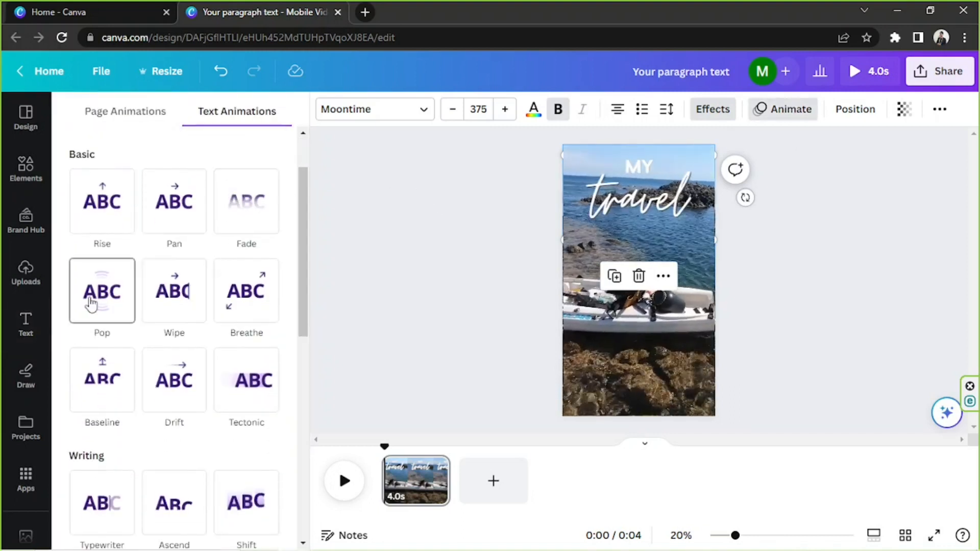
{"action": "scroll", "coordinate": [97, 276], "scroll_direction": "down", "scroll_amount": 2}
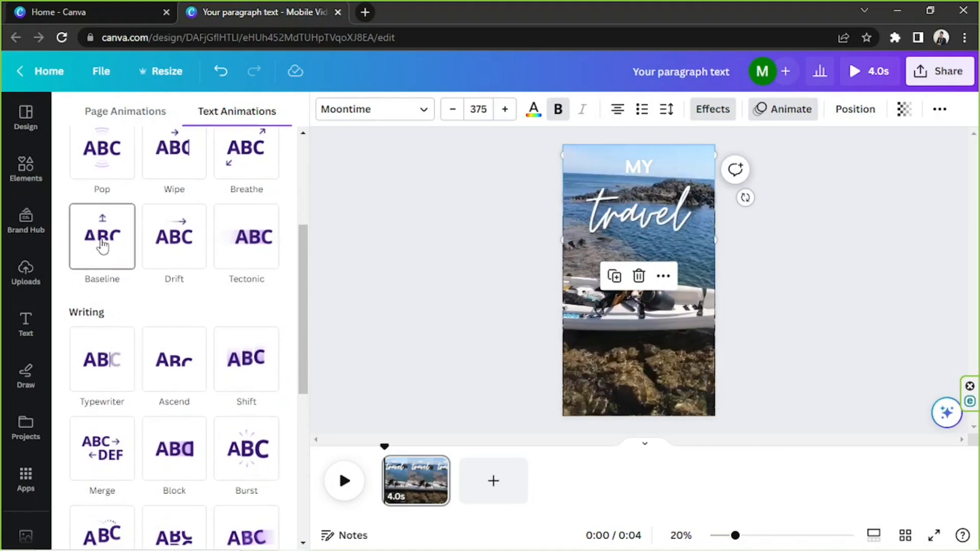
{"action": "scroll", "coordinate": [102, 245], "scroll_direction": "down", "scroll_amount": 2}
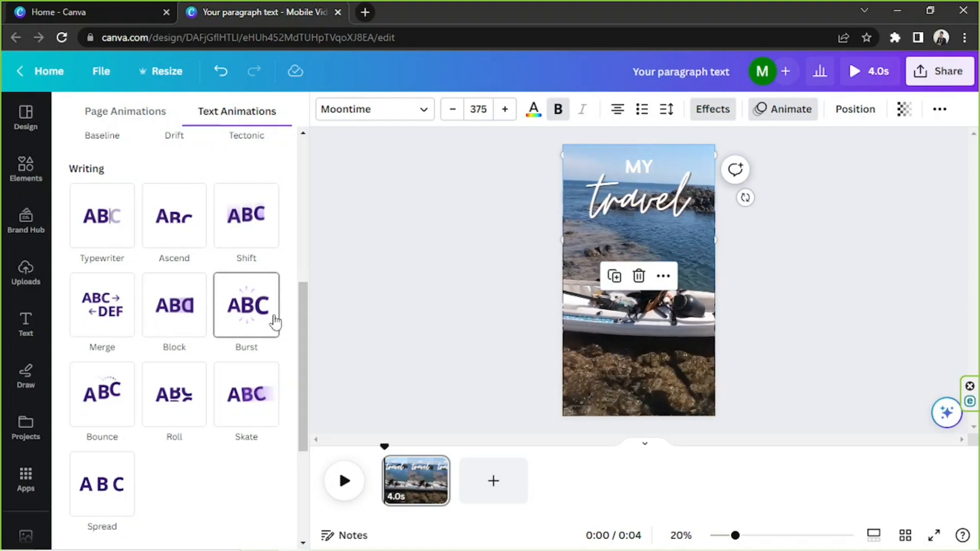
{"action": "scroll", "coordinate": [125, 378], "scroll_direction": "down", "scroll_amount": 3}
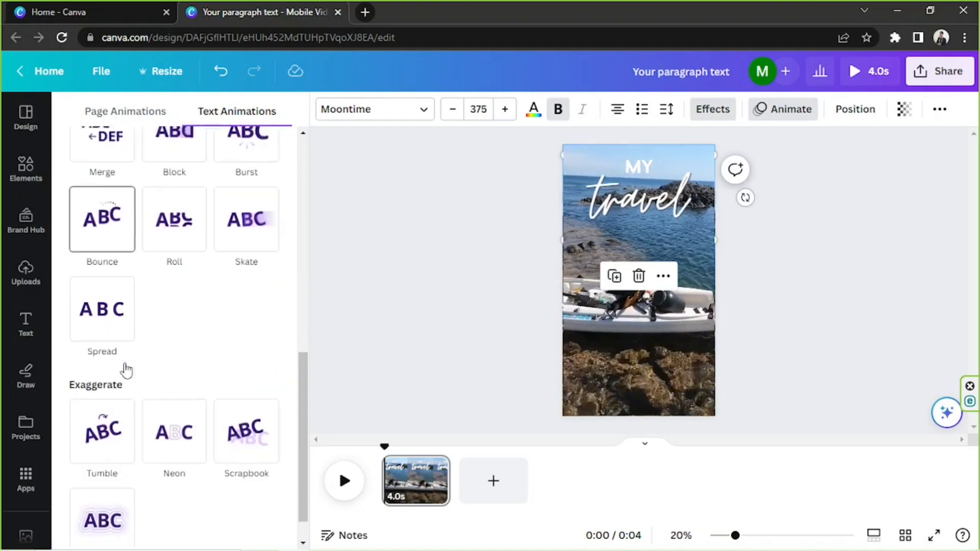
{"action": "scroll", "coordinate": [233, 306], "scroll_direction": "up", "scroll_amount": 8}
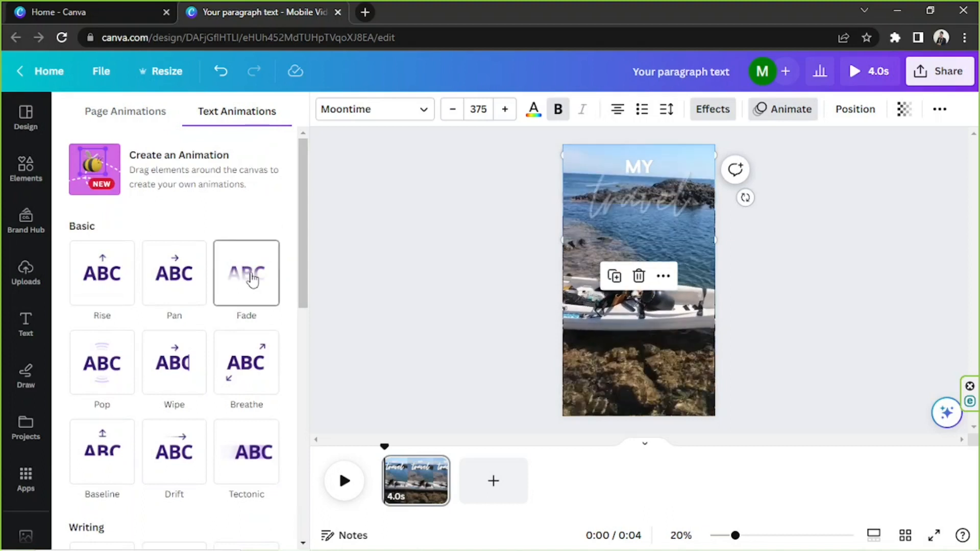
{"action": "left_click", "coordinate": [236, 299]}
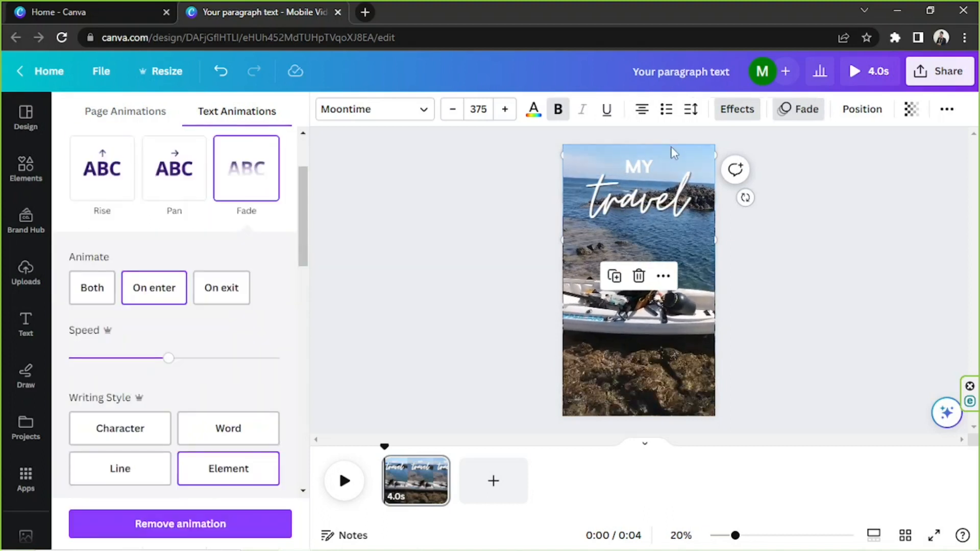
Step: Apply the Fade animation to the "MY" text and move "travel" up closer beneath it
{"action": "left_click", "coordinate": [648, 167]}
{"action": "left_click", "coordinate": [259, 159]}
{"action": "left_click", "coordinate": [687, 241]}
{"action": "left_click_drag", "start_coordinate": [651, 250], "coordinate": [649, 206]}
{"action": "left_click", "coordinate": [786, 207]}
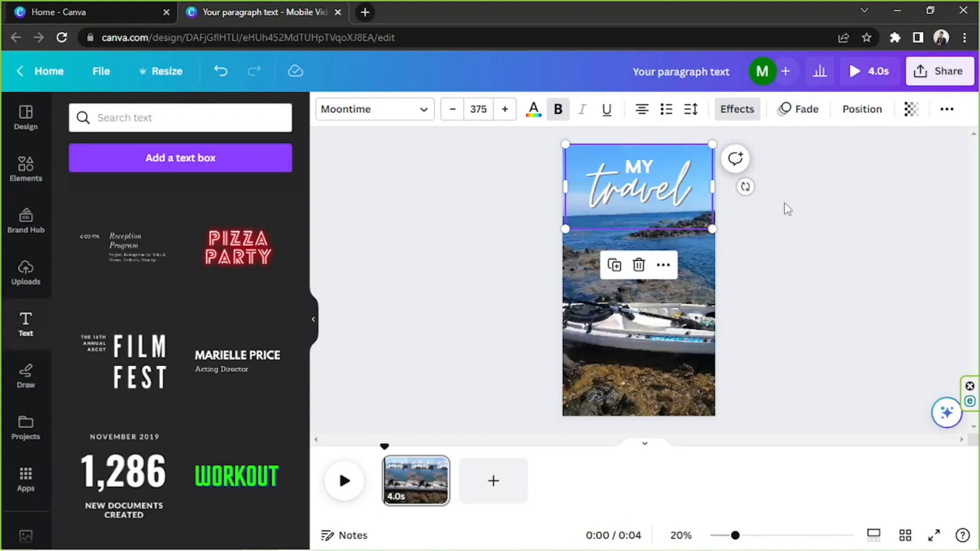
Step: Add a second page, insert the uploaded 15.4-second aerial kayak video, and set it as the page background
{"action": "left_click", "coordinate": [644, 308]}
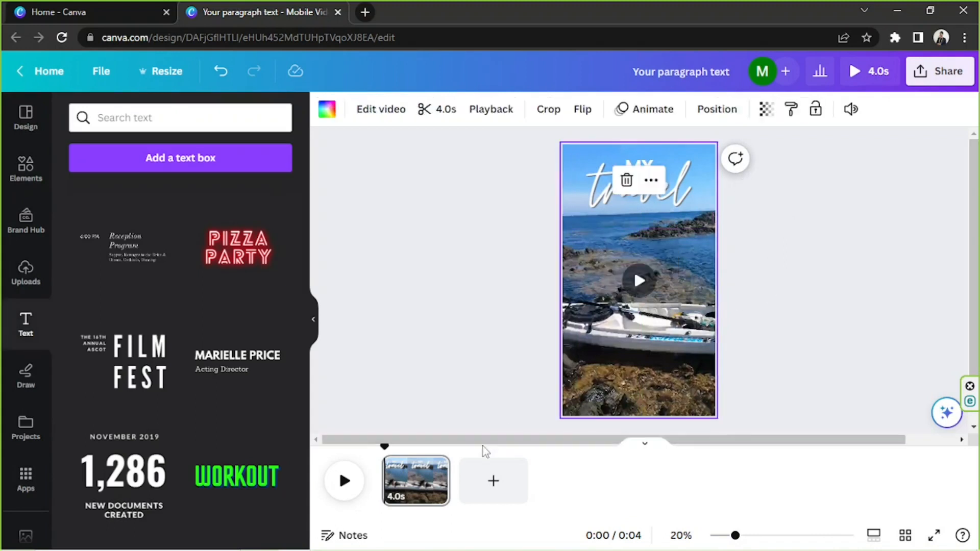
{"action": "left_click", "coordinate": [494, 483]}
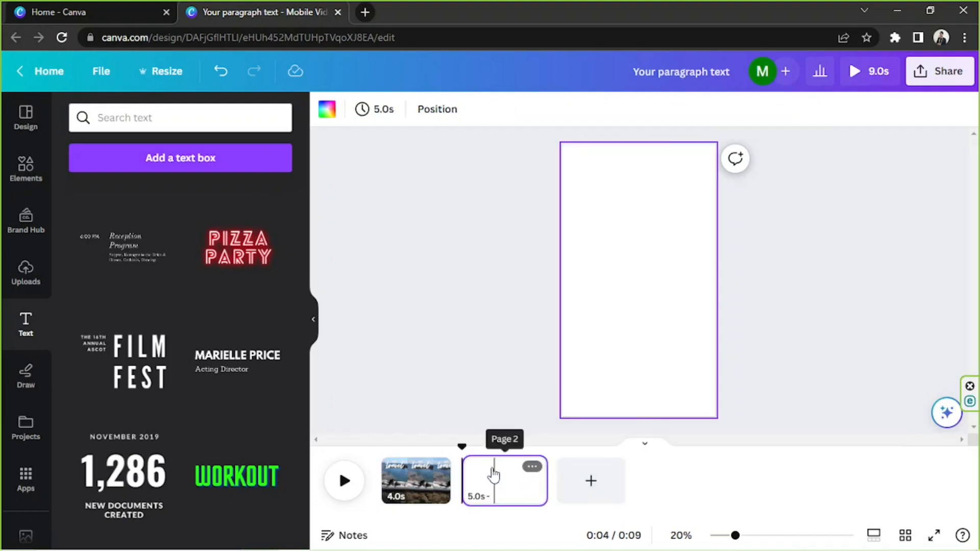
{"action": "left_click", "coordinate": [28, 271]}
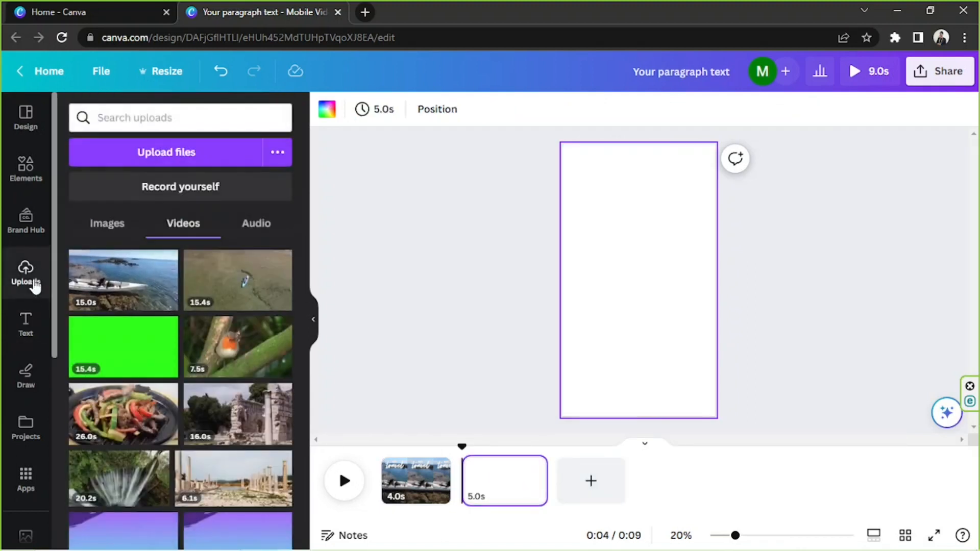
{"action": "left_click", "coordinate": [276, 280]}
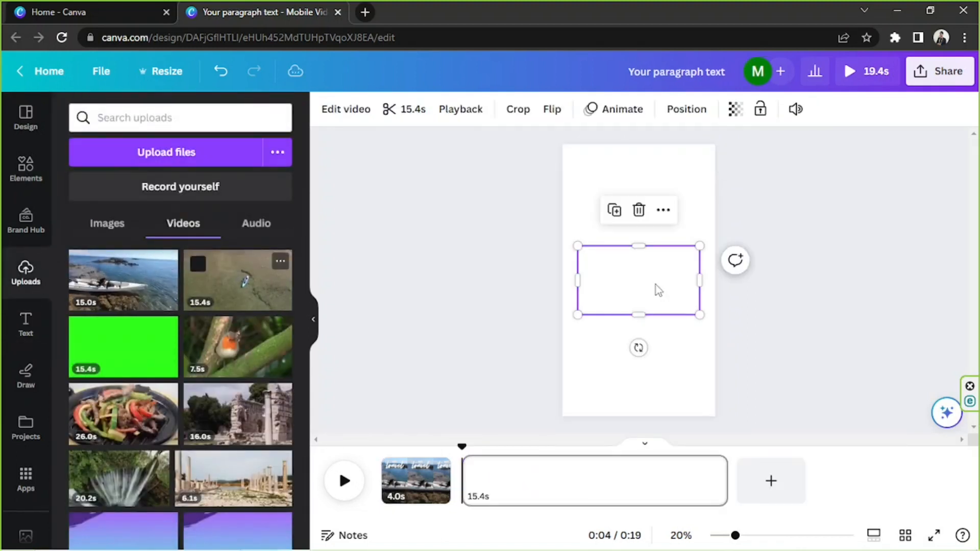
{"action": "right_click", "coordinate": [642, 280]}
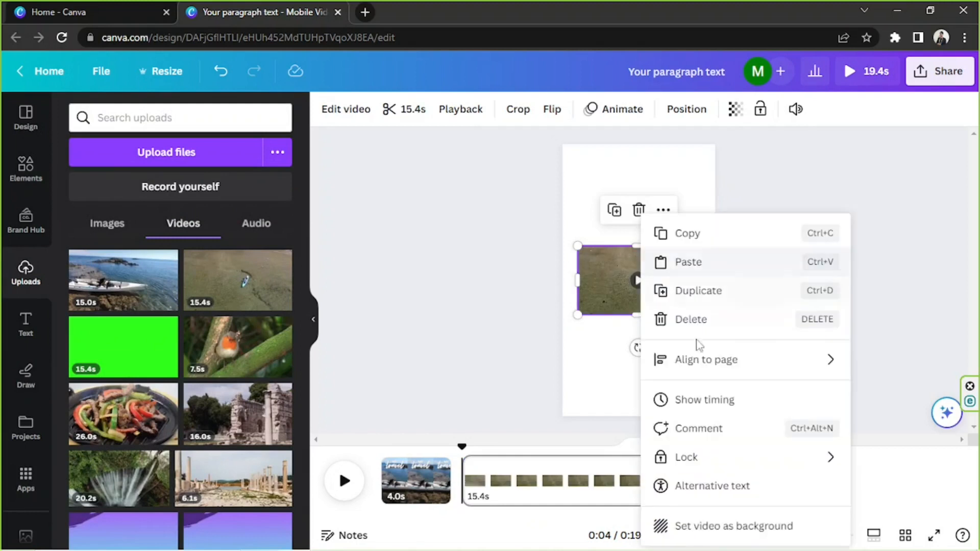
{"action": "left_click", "coordinate": [707, 526]}
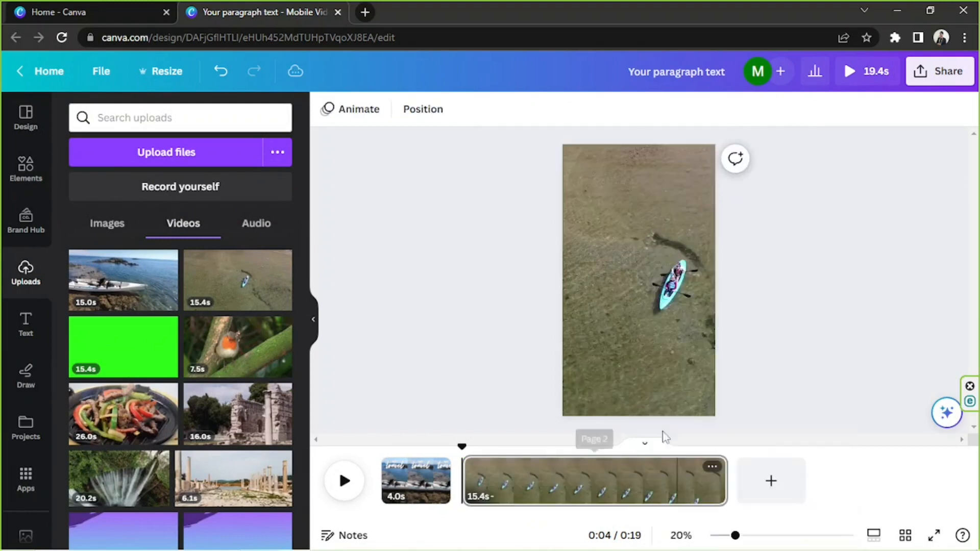
Step: Reposition the background video within its crop so the kayak sits near the middle of the page
{"action": "left_click", "coordinate": [650, 270]}
{"action": "double_click", "coordinate": [649, 271]}
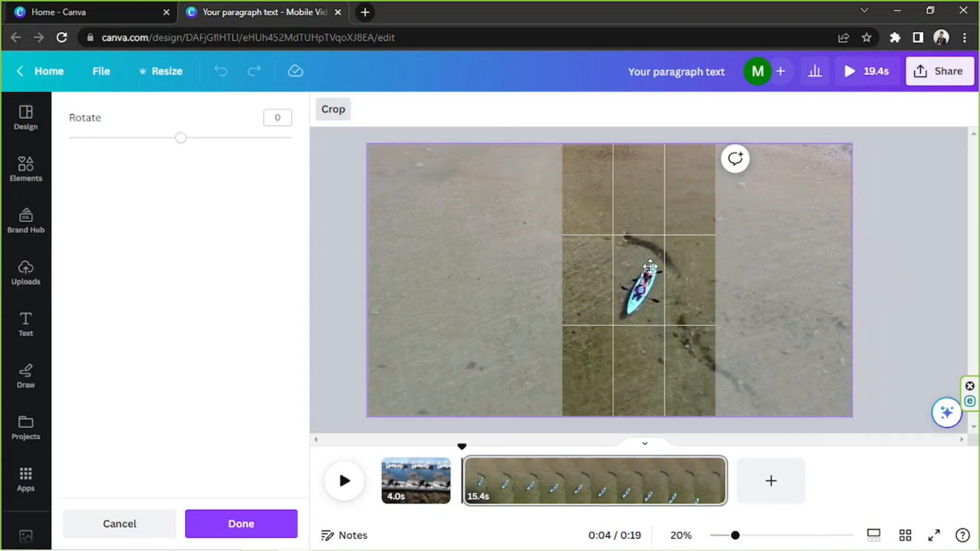
{"action": "left_click", "coordinate": [270, 527]}
{"action": "left_click", "coordinate": [822, 334]}
Step: Trim the second page's kayak video to 3 seconds
{"action": "left_click", "coordinate": [667, 325]}
{"action": "left_click", "coordinate": [449, 110]}
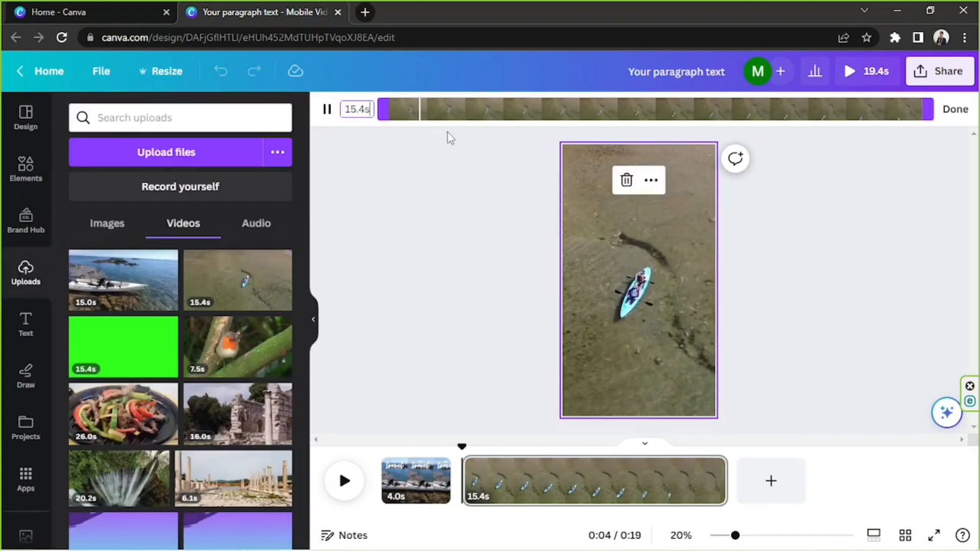
{"action": "double_click", "coordinate": [358, 109]}
{"action": "type", "text": "3"}
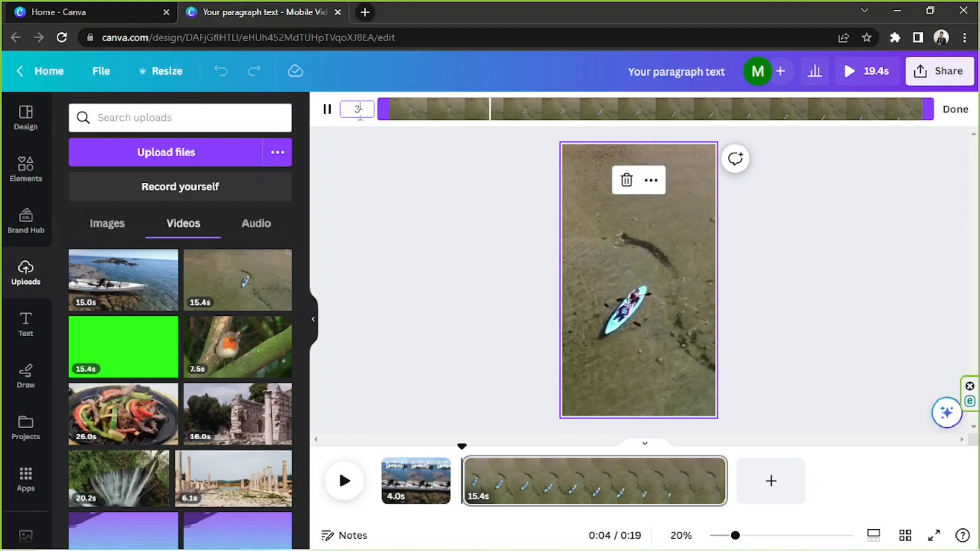
{"action": "key", "text": "Return"}
{"action": "left_click", "coordinate": [952, 110]}
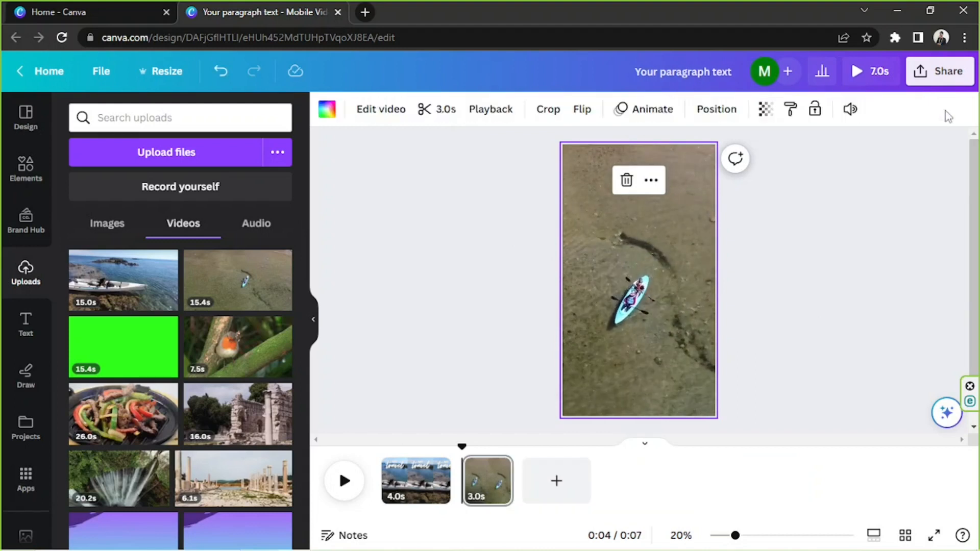
{"action": "left_click", "coordinate": [400, 320]}
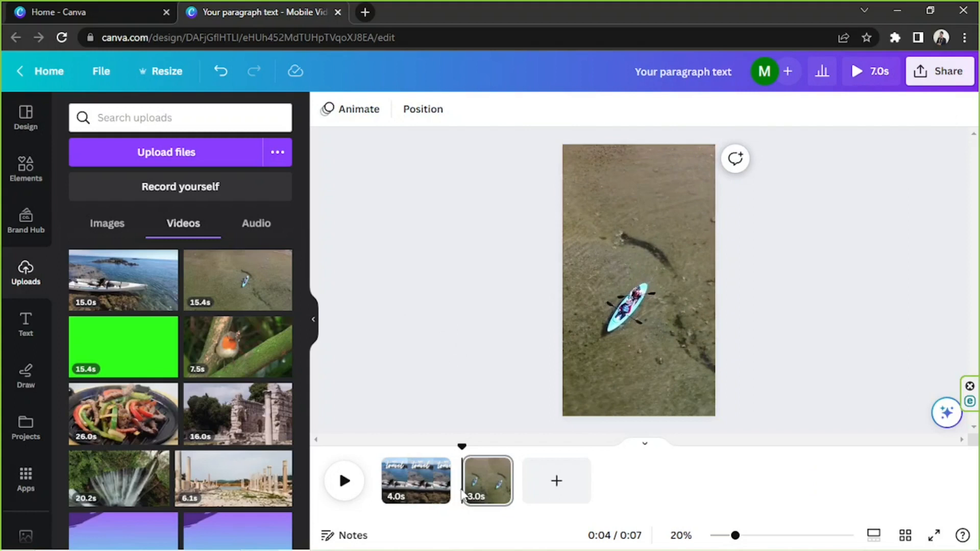
Step: Try the Dissolve, Slide, Circle Wipe, Color Wipe, Line Wipe and Match & Move transitions between the two pages
{"action": "mouse_move", "coordinate": [452, 493]}
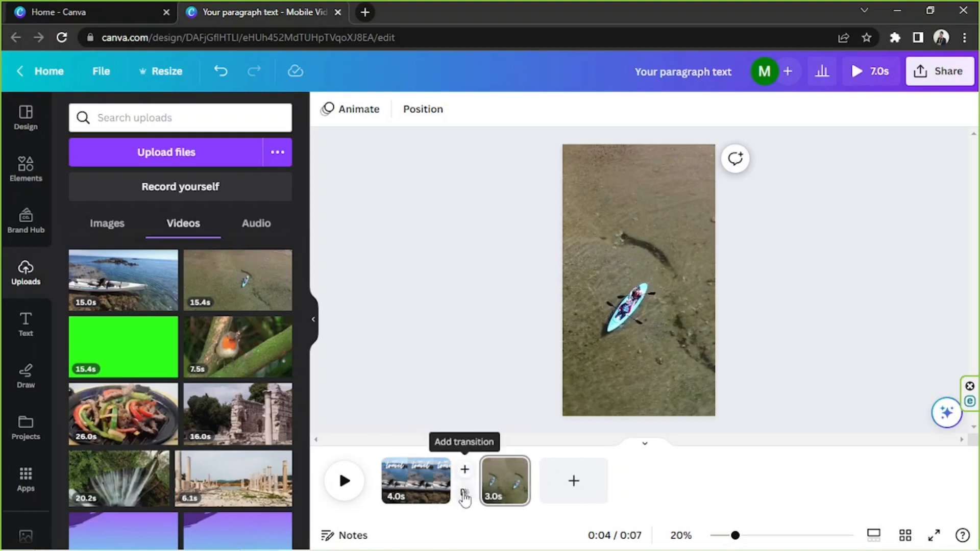
{"action": "left_click", "coordinate": [465, 495]}
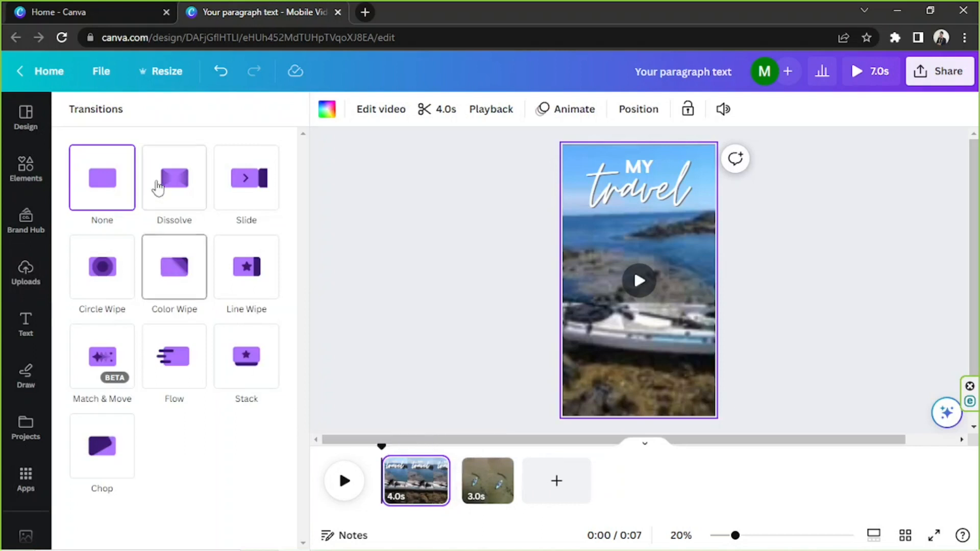
{"action": "left_click", "coordinate": [158, 188]}
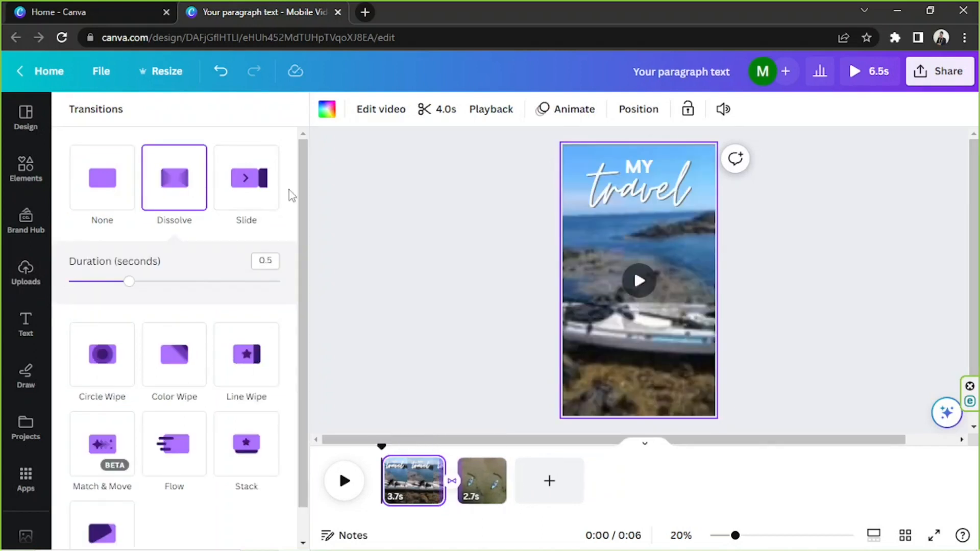
{"action": "left_click", "coordinate": [235, 187]}
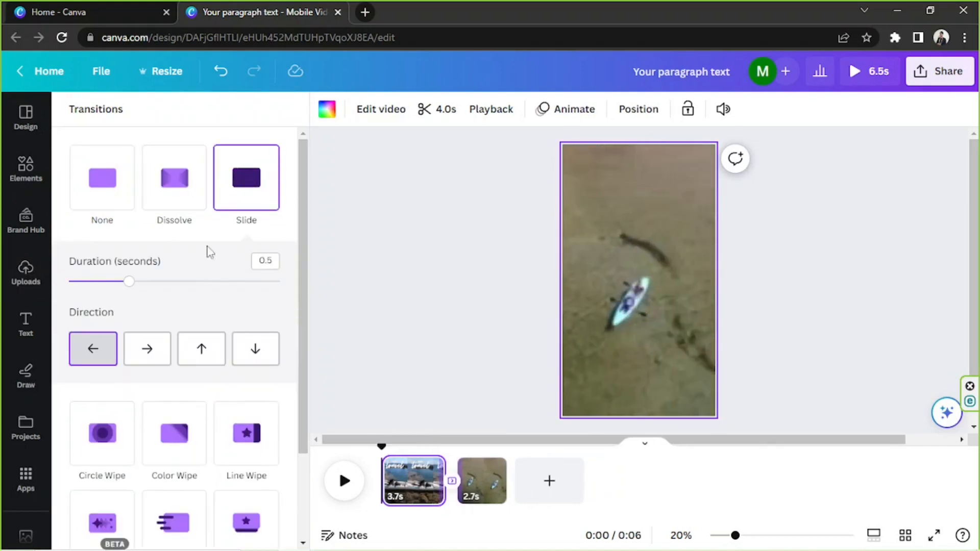
{"action": "left_click", "coordinate": [117, 434]}
{"action": "left_click", "coordinate": [185, 280]}
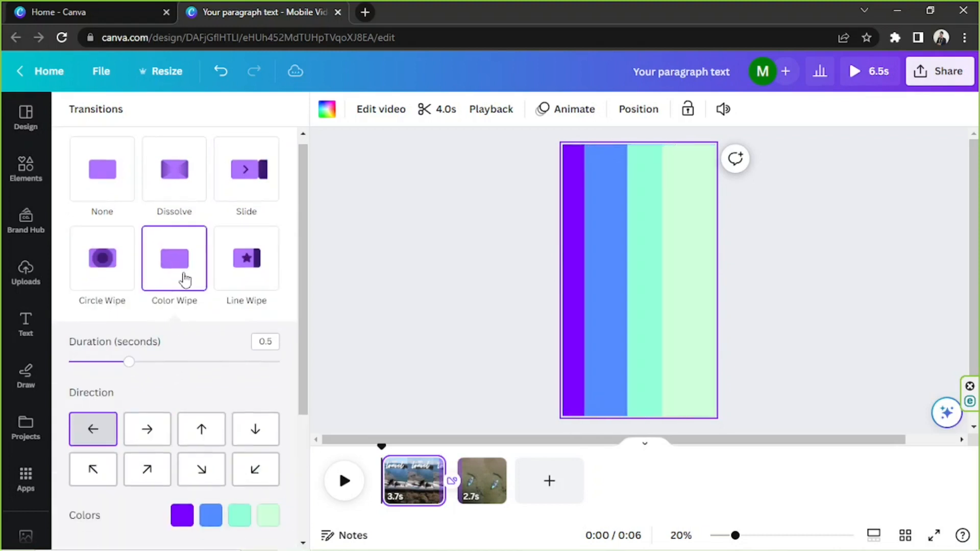
{"action": "left_click", "coordinate": [260, 274]}
{"action": "scroll", "coordinate": [262, 274], "scroll_direction": "down", "scroll_amount": 2}
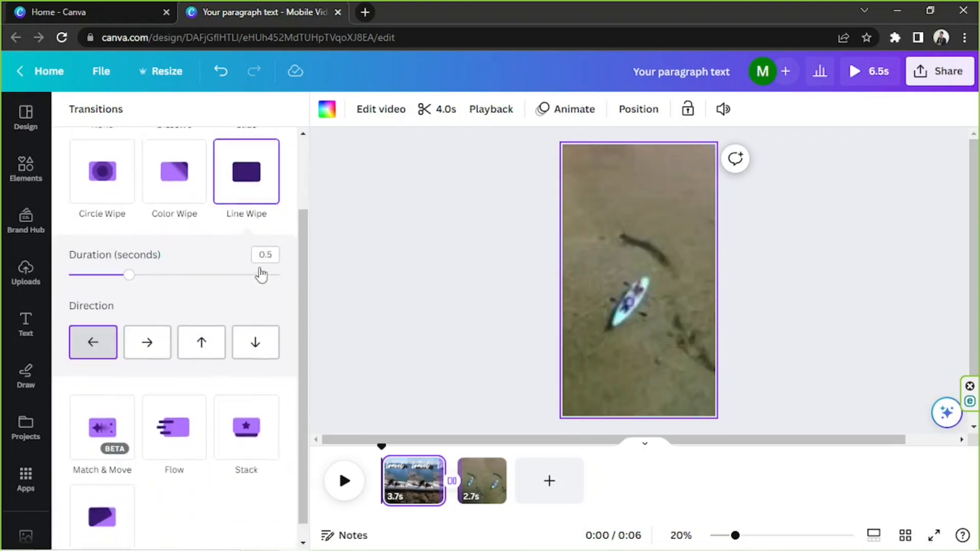
{"action": "left_click", "coordinate": [125, 407]}
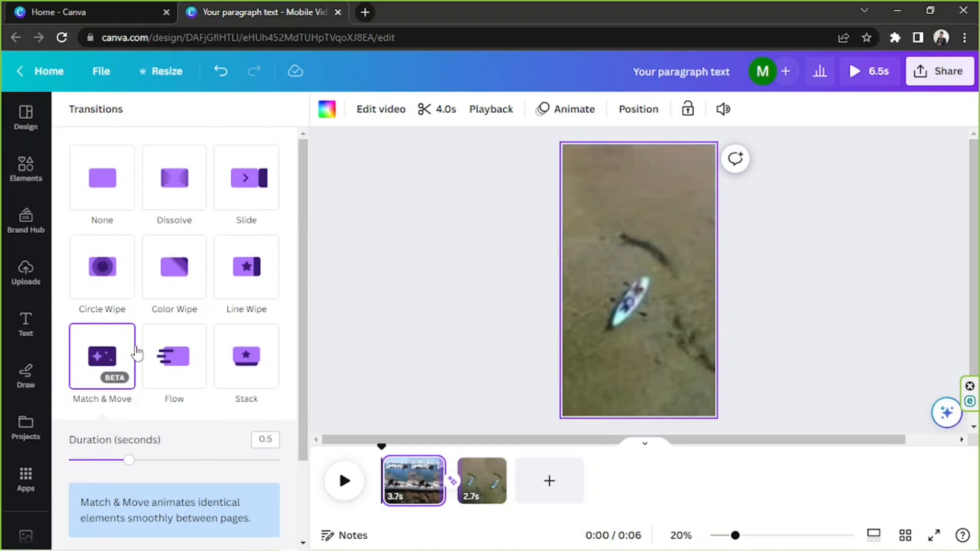
Step: Compare the Flow and Stack transitions between the two pages and apply Flow
{"action": "scroll", "coordinate": [159, 418], "scroll_direction": "down", "scroll_amount": 2}
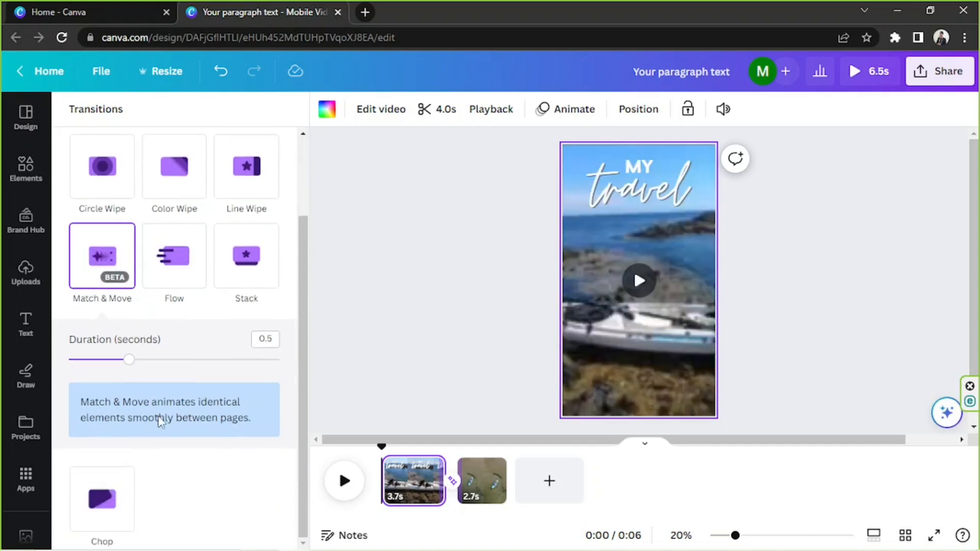
{"action": "left_click", "coordinate": [161, 271]}
{"action": "scroll", "coordinate": [258, 333], "scroll_direction": "up", "scroll_amount": 2}
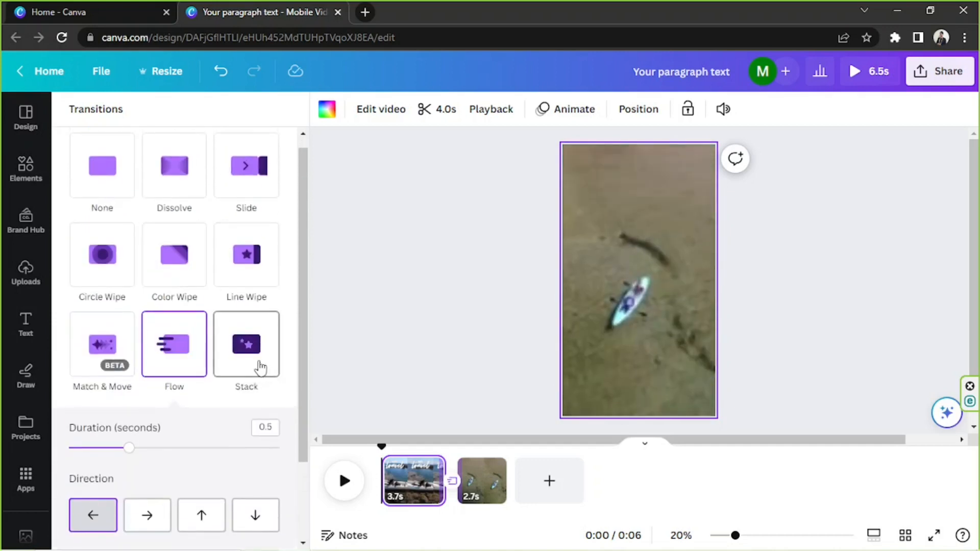
{"action": "left_click", "coordinate": [260, 367]}
{"action": "scroll", "coordinate": [259, 357], "scroll_direction": "down", "scroll_amount": 2}
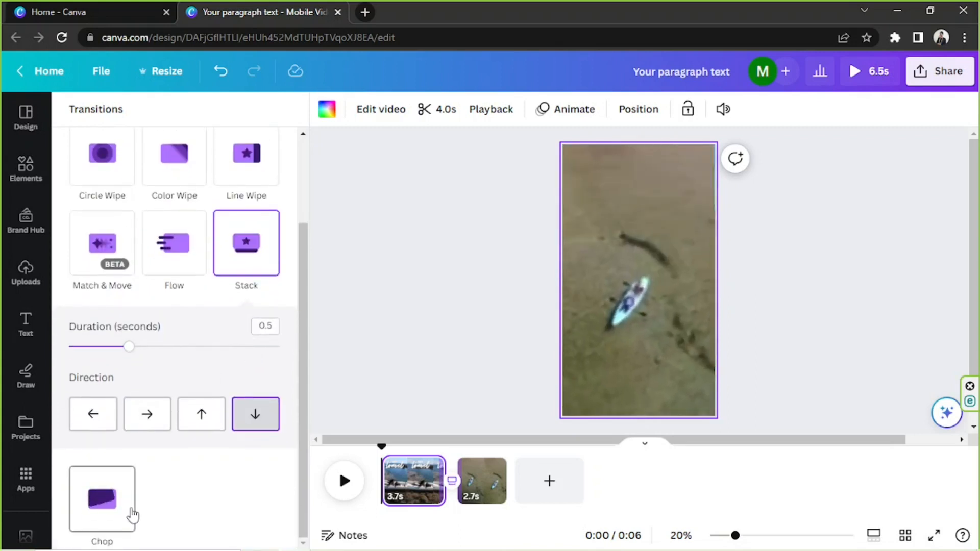
{"action": "left_click", "coordinate": [191, 268]}
{"action": "scroll", "coordinate": [188, 254], "scroll_direction": "up", "scroll_amount": 2}
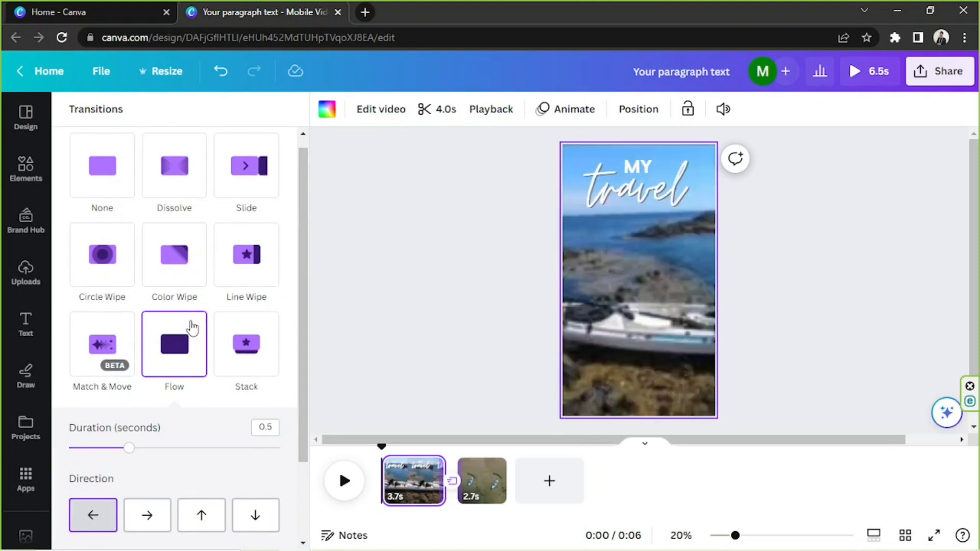
{"action": "left_click", "coordinate": [869, 380]}
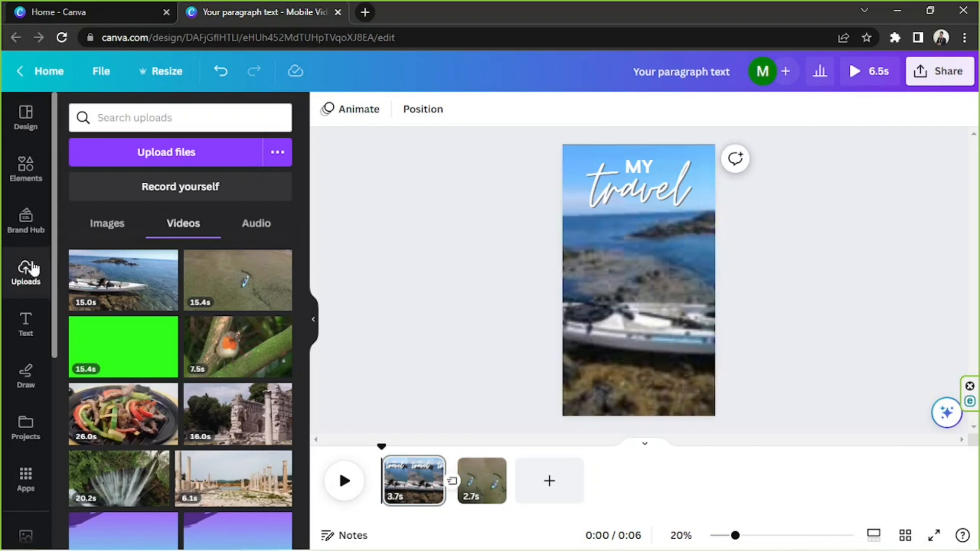
Step: Upload the lo-fi-chillhop-beat music file from the Sample Music folder and add it to the design as an audio track
{"action": "left_click", "coordinate": [271, 227]}
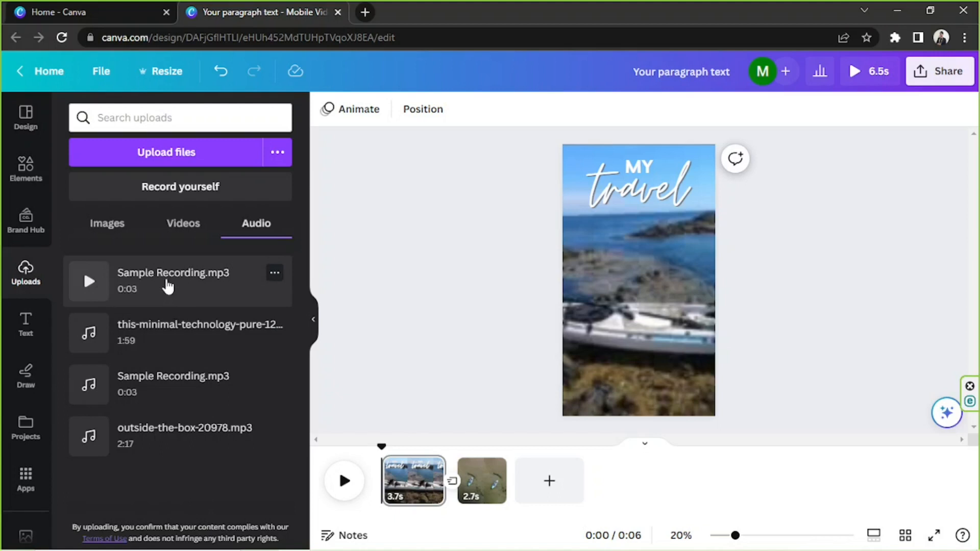
{"action": "left_click", "coordinate": [189, 155]}
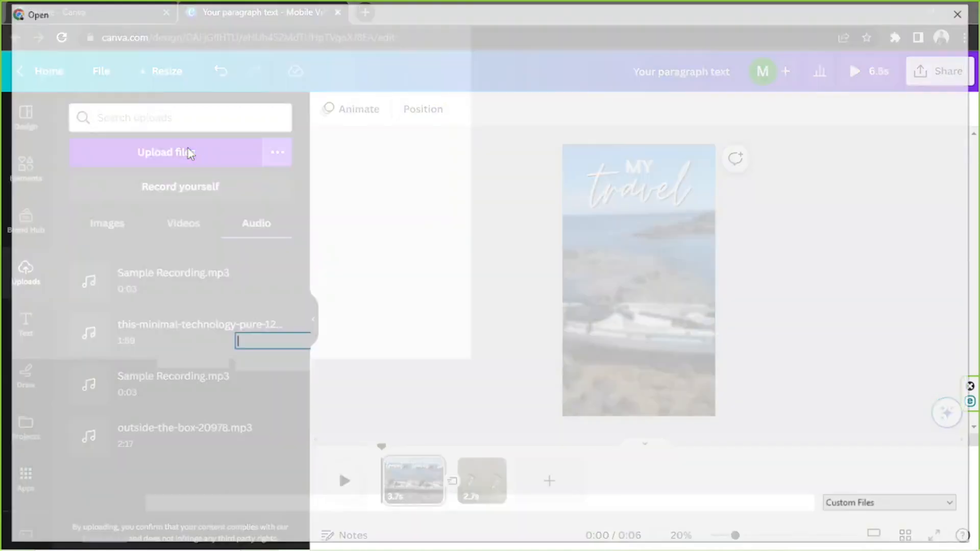
{"action": "double_click", "coordinate": [319, 138]}
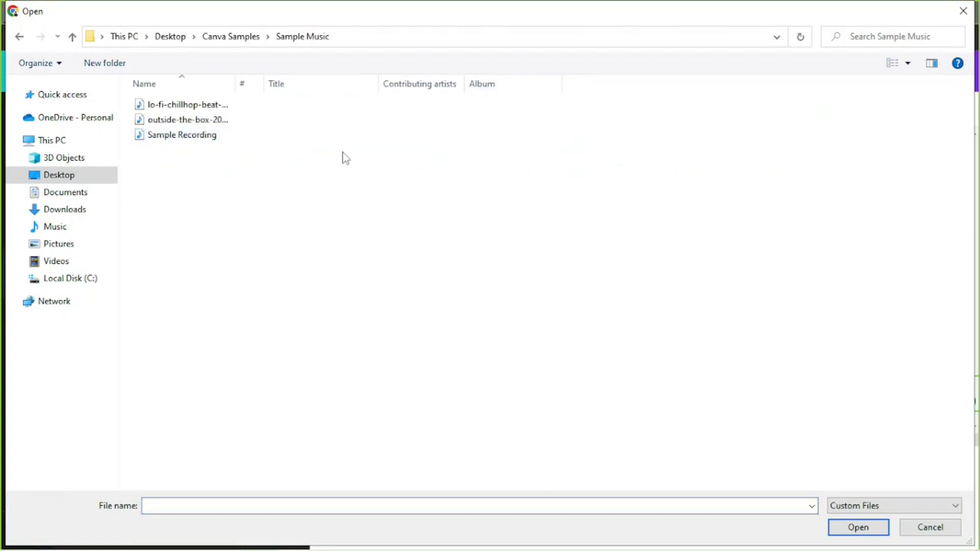
{"action": "left_click", "coordinate": [311, 104]}
{"action": "left_click", "coordinate": [850, 527]}
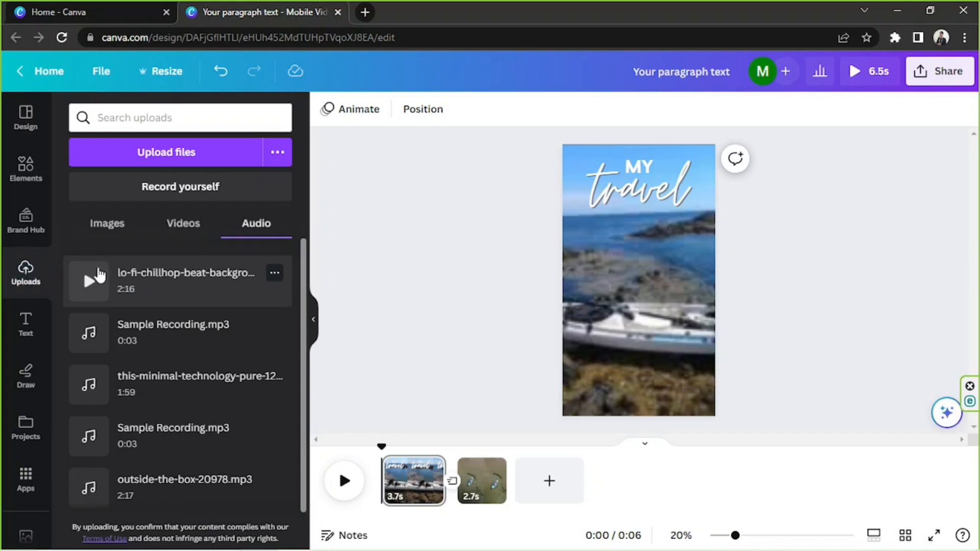
{"action": "left_click_drag", "start_coordinate": [102, 280], "coordinate": [550, 283]}
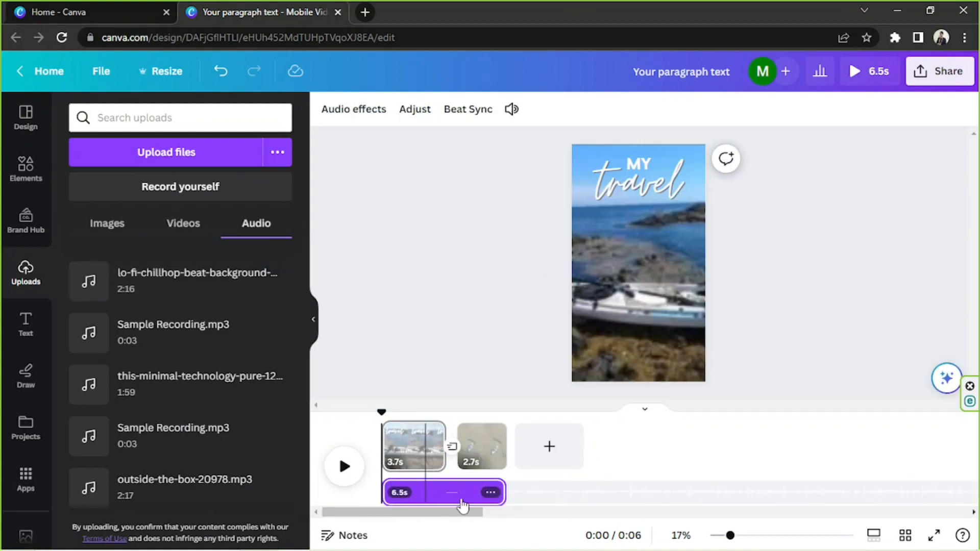
Step: Try adjusting which section of the music track plays over the pages
{"action": "left_click", "coordinate": [491, 493]}
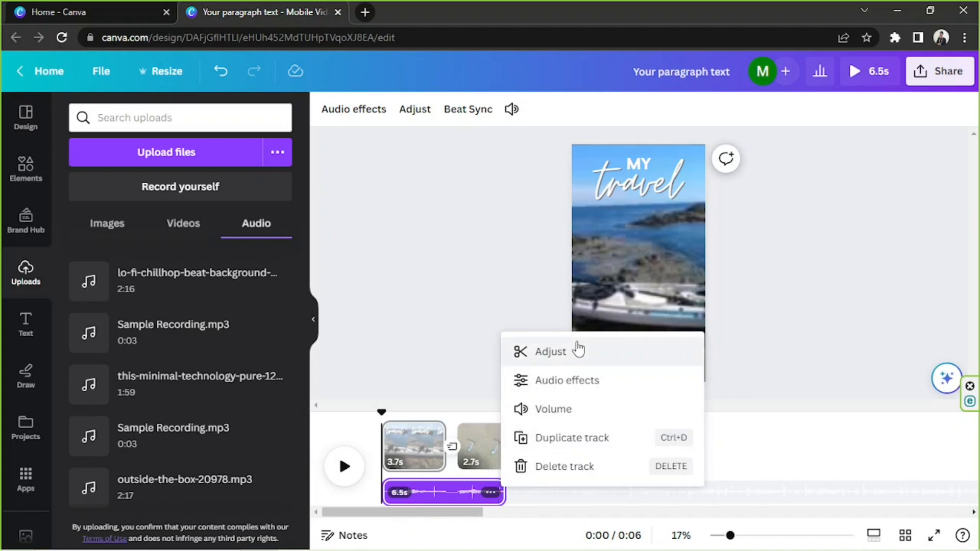
{"action": "left_click", "coordinate": [578, 351]}
{"action": "left_click_drag", "start_coordinate": [499, 490], "coordinate": [622, 495]}
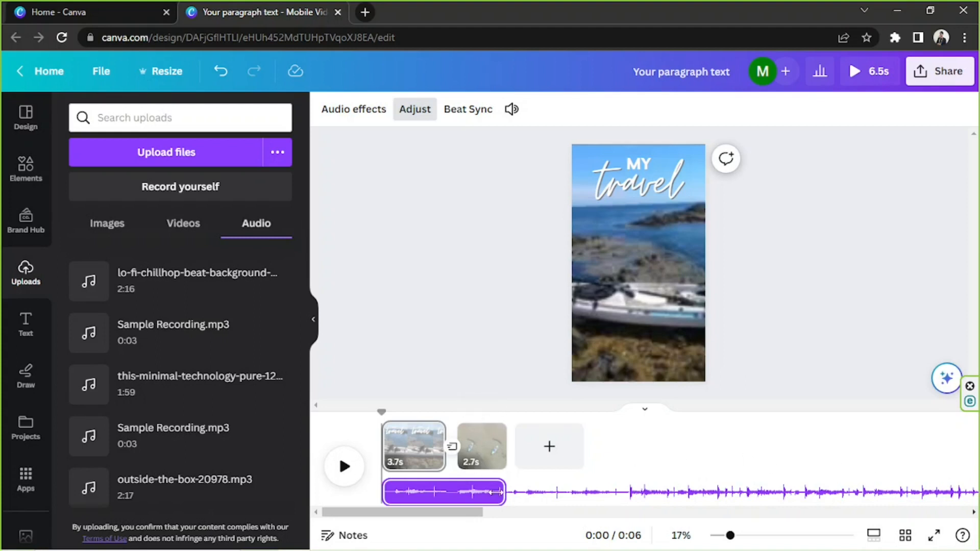
{"action": "left_click", "coordinate": [755, 371]}
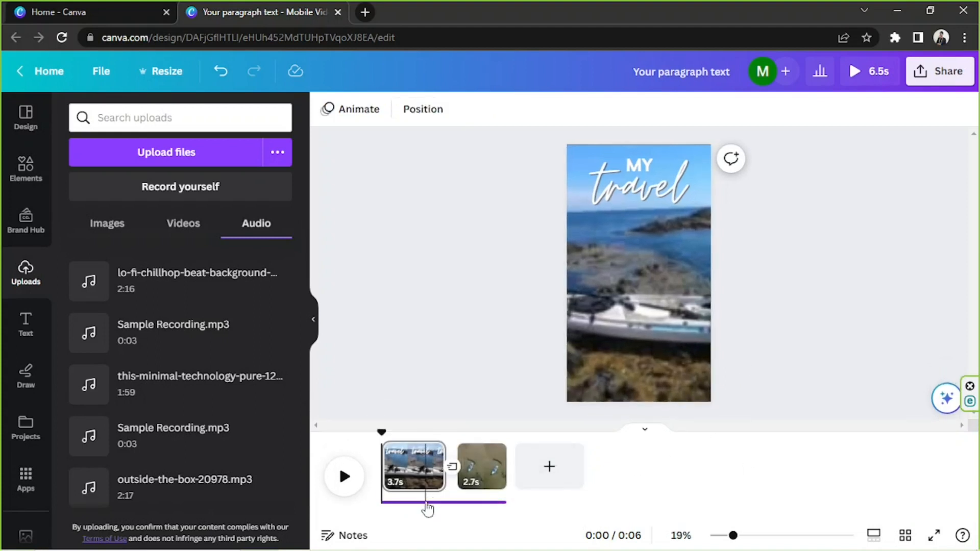
Step: Examine the fade in and fade out settings in the music track's audio effects
{"action": "left_click", "coordinate": [428, 505]}
{"action": "left_click", "coordinate": [492, 493]}
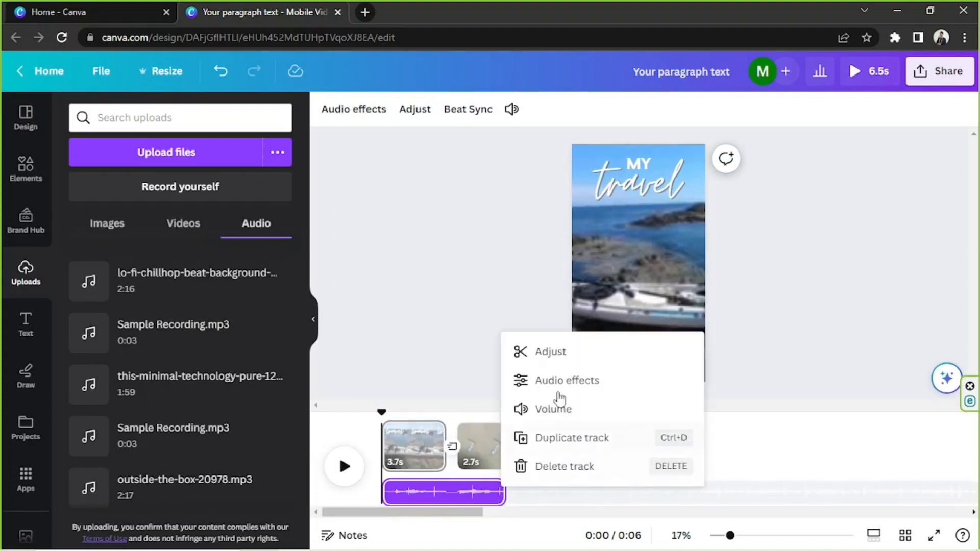
{"action": "left_click", "coordinate": [586, 391]}
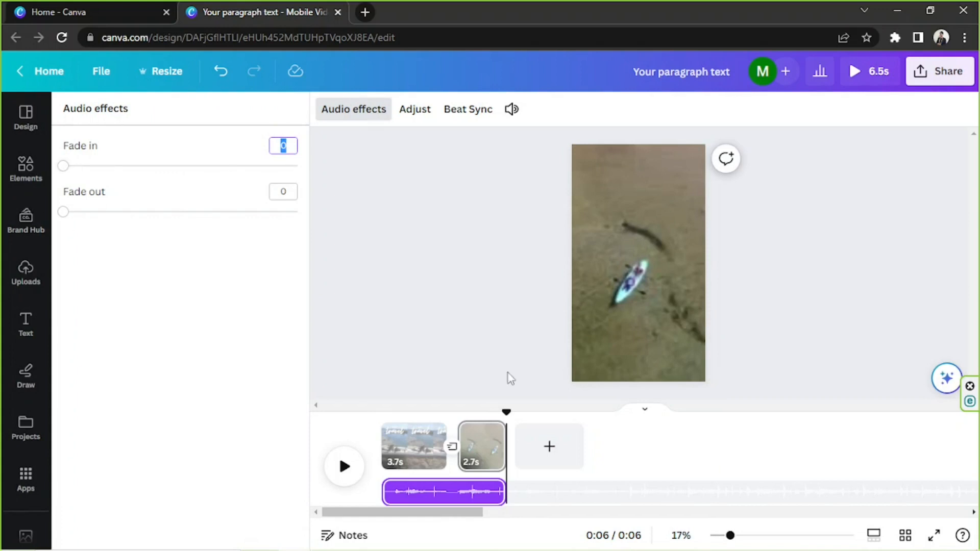
{"action": "left_click", "coordinate": [410, 491]}
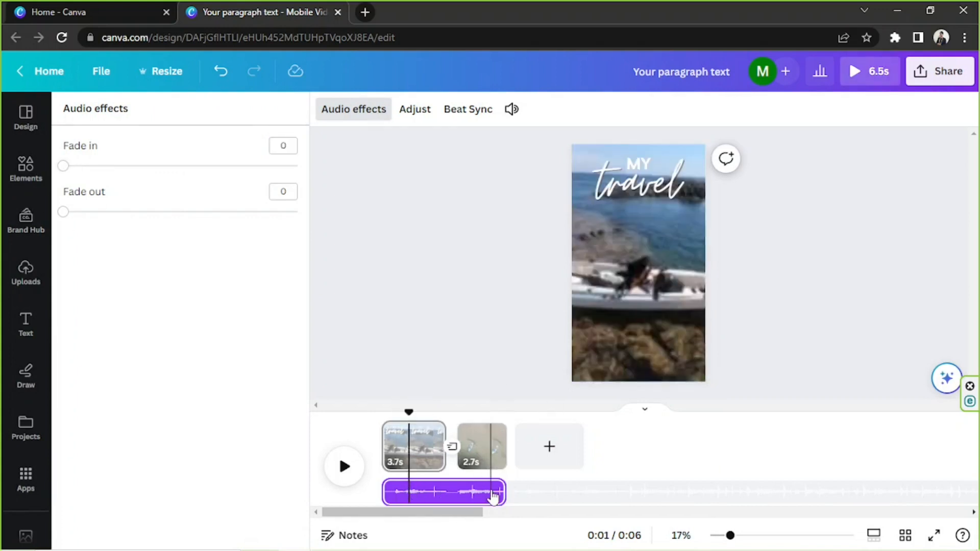
{"action": "left_click", "coordinate": [826, 332]}
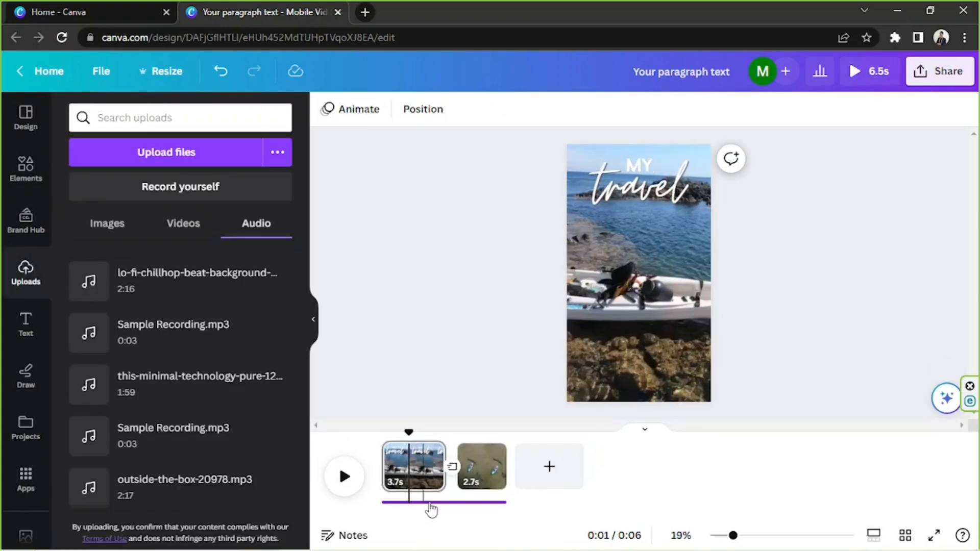
Step: Duplicate the lo-fi music track
{"action": "left_click", "coordinate": [440, 504]}
{"action": "left_click", "coordinate": [491, 492]}
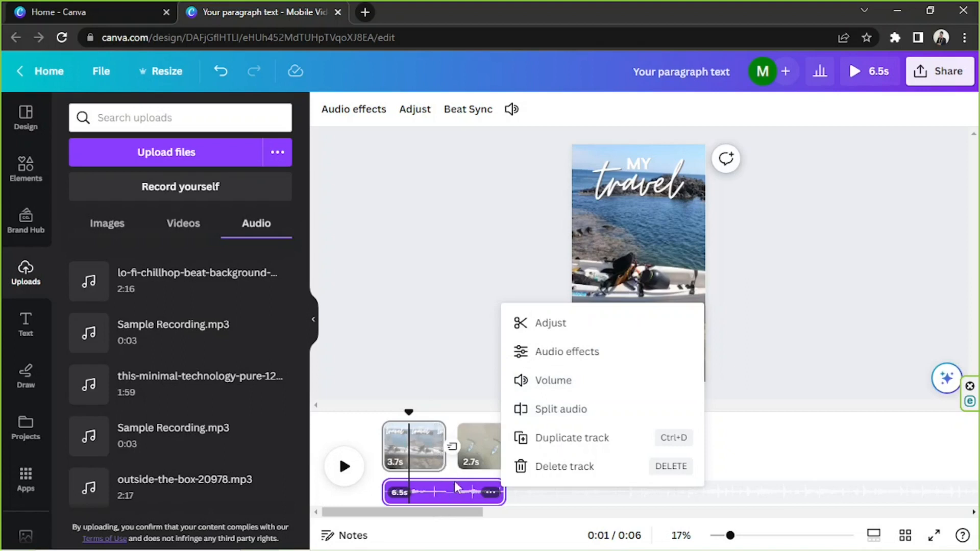
{"action": "left_click", "coordinate": [570, 439]}
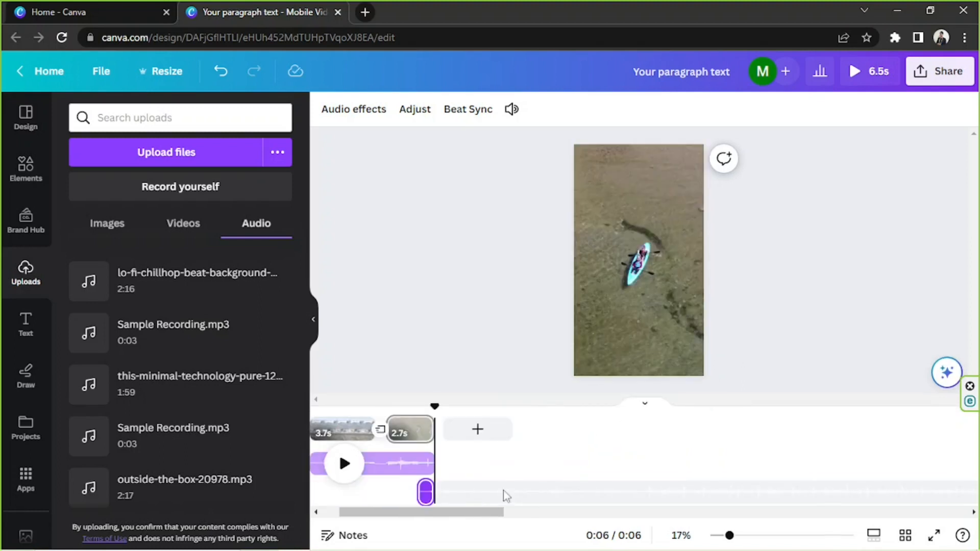
Step: Try to reposition and lengthen the duplicated audio track beyond the second page, and undo the duplication
{"action": "left_click_drag", "start_coordinate": [420, 494], "coordinate": [380, 482]}
{"action": "left_click_drag", "start_coordinate": [503, 496], "coordinate": [574, 498]}
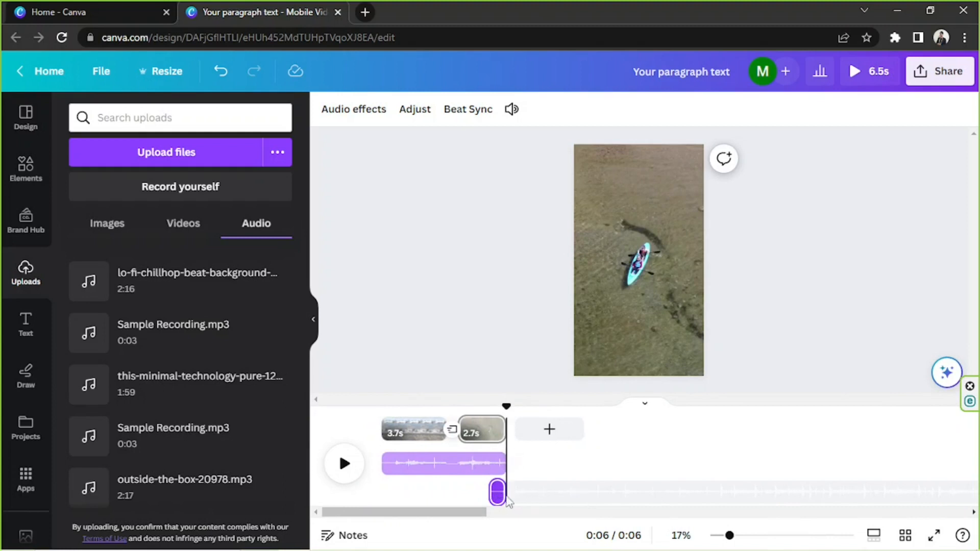
{"action": "left_click", "coordinate": [565, 490]}
{"action": "left_click", "coordinate": [498, 493]}
{"action": "left_click_drag", "start_coordinate": [503, 493], "coordinate": [549, 495]}
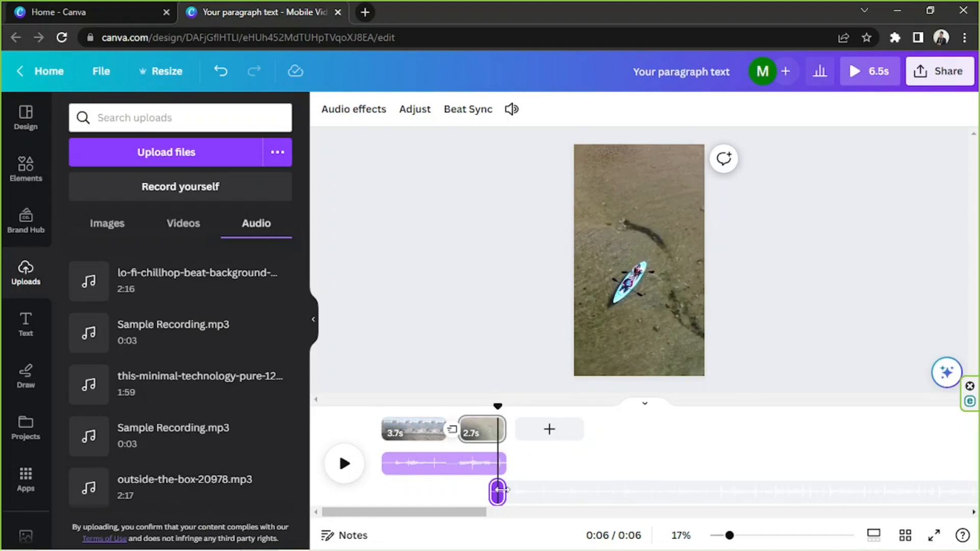
{"action": "left_click", "coordinate": [502, 490]}
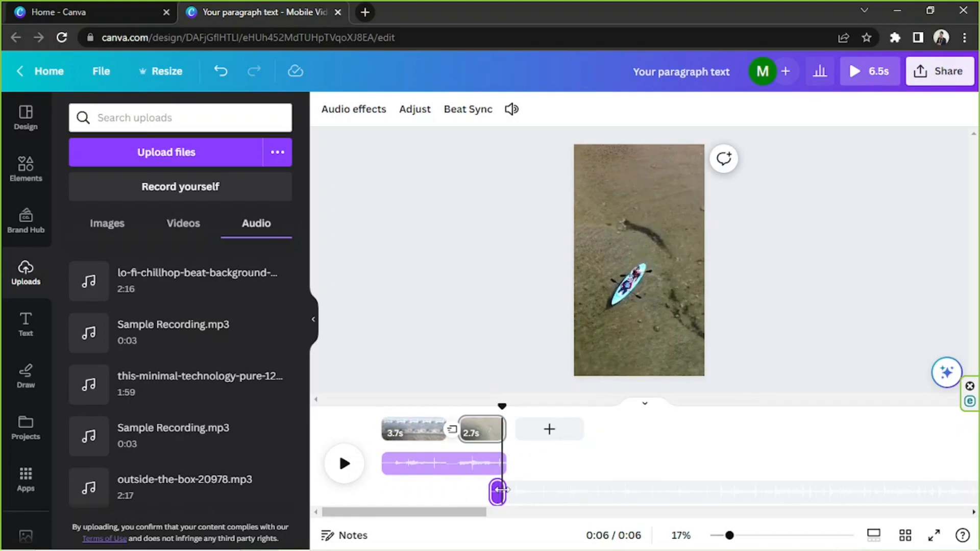
{"action": "key", "text": "ctrl+z"}
Step: View the options available for the remaining music track, including deleting it
{"action": "left_click", "coordinate": [481, 494]}
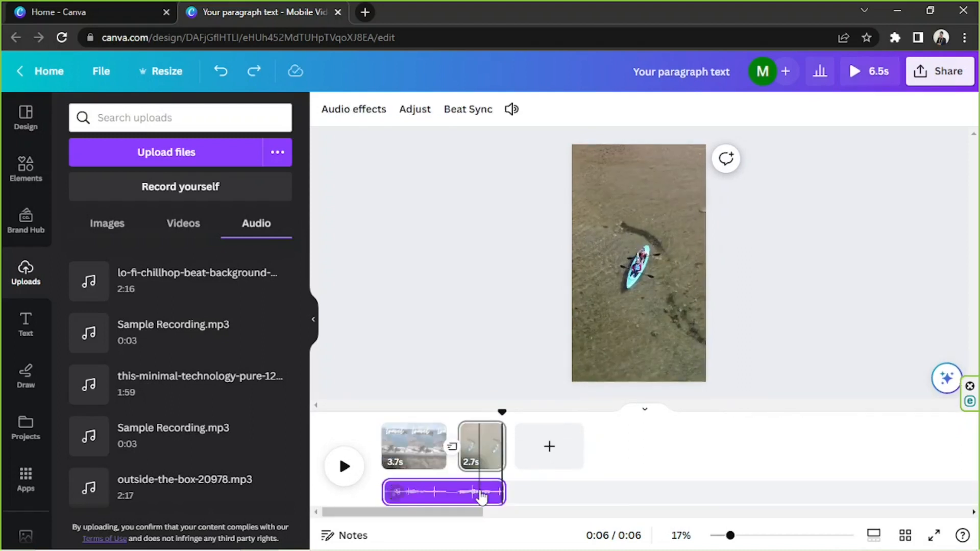
{"action": "left_click", "coordinate": [492, 493]}
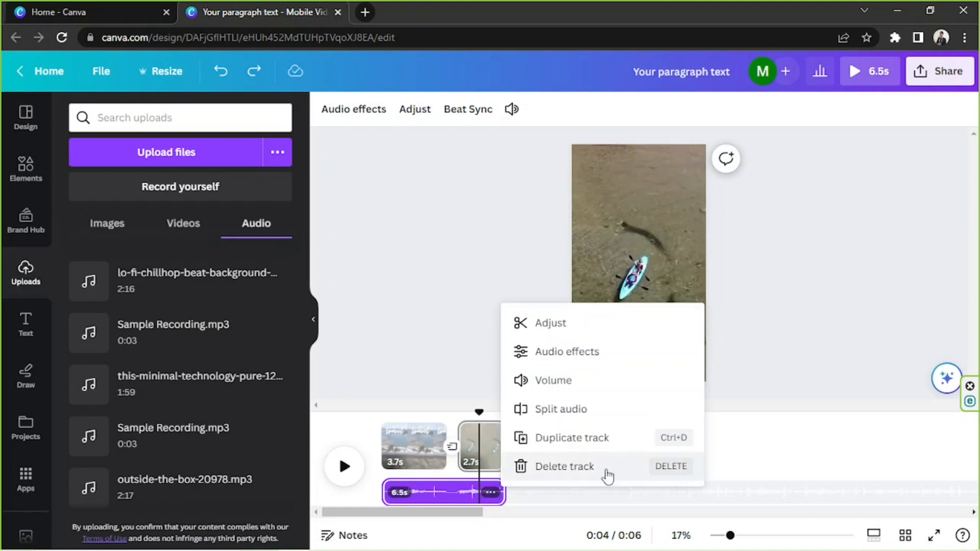
{"action": "left_click", "coordinate": [746, 372]}
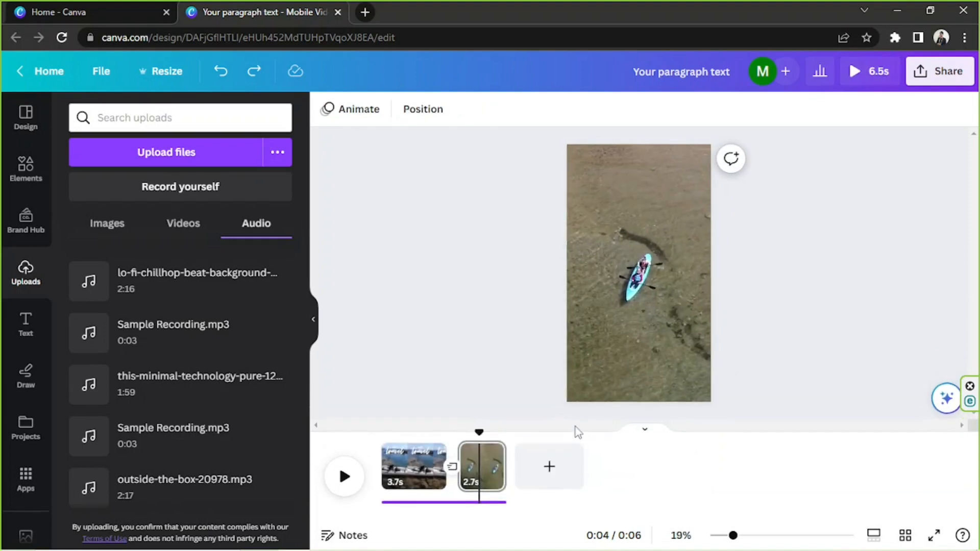
Step: Try muting the video on the second page, and restore its volume
{"action": "left_click", "coordinate": [391, 439]}
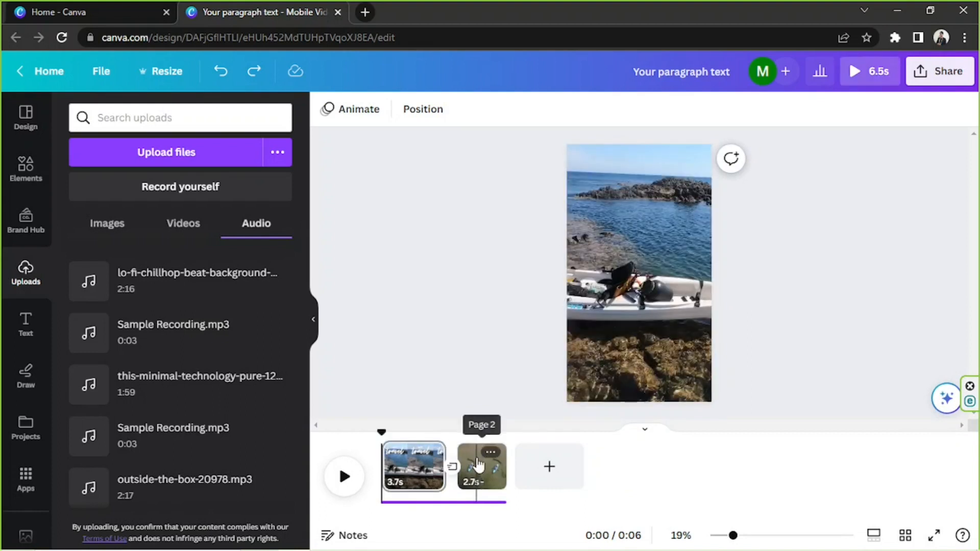
{"action": "left_click", "coordinate": [478, 466]}
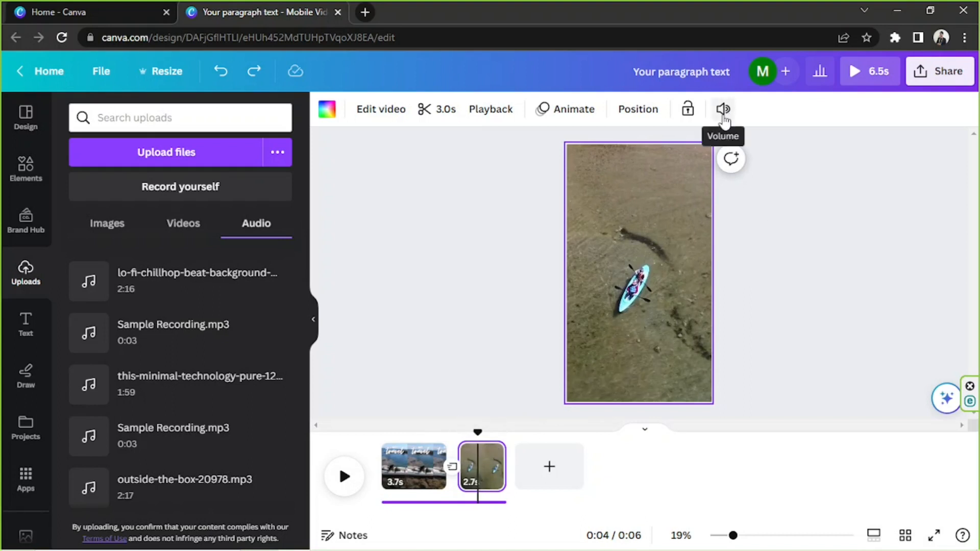
{"action": "left_click", "coordinate": [723, 109]}
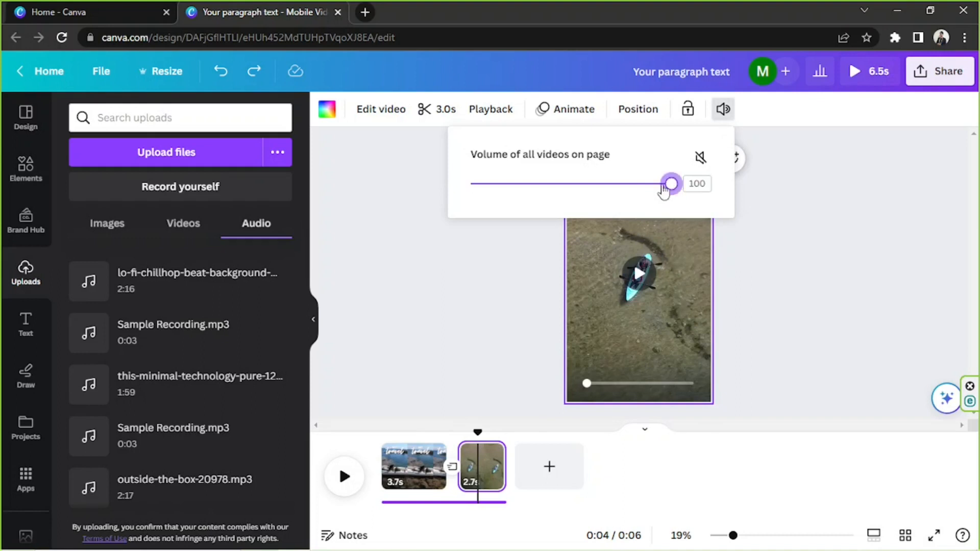
{"action": "left_click", "coordinate": [702, 157]}
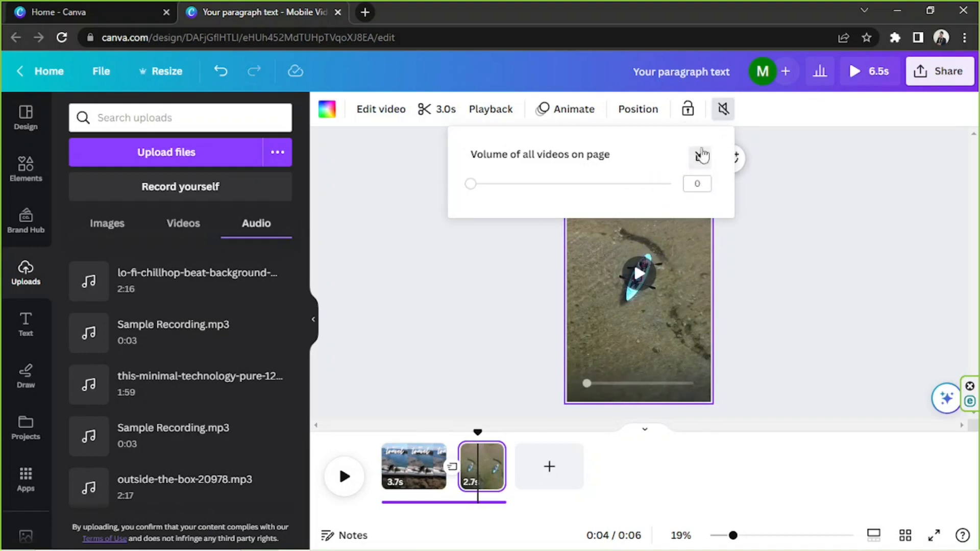
{"action": "left_click", "coordinate": [700, 157]}
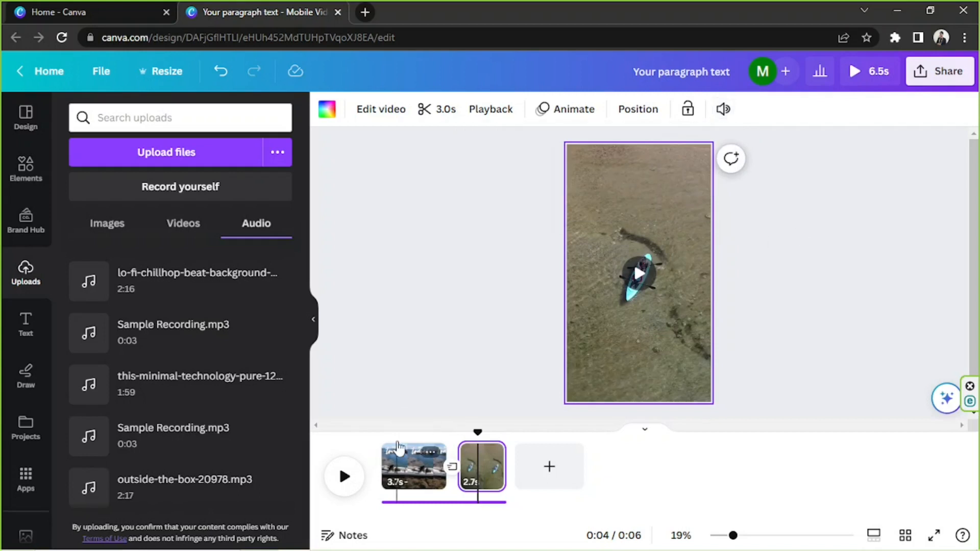
Step: Return to the start of the first page and preview the complete video with its music
{"action": "left_click", "coordinate": [387, 434]}
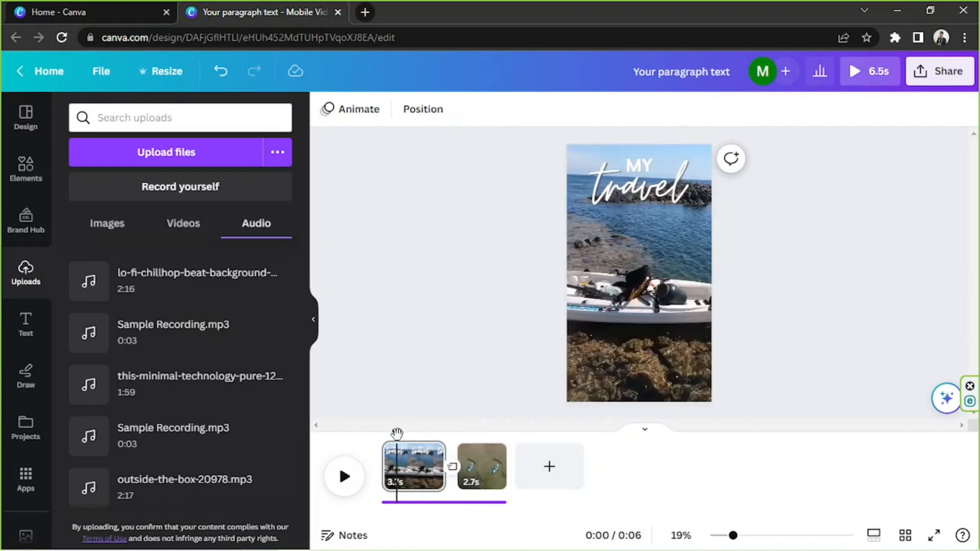
{"action": "left_click_drag", "start_coordinate": [387, 434], "coordinate": [382, 434]}
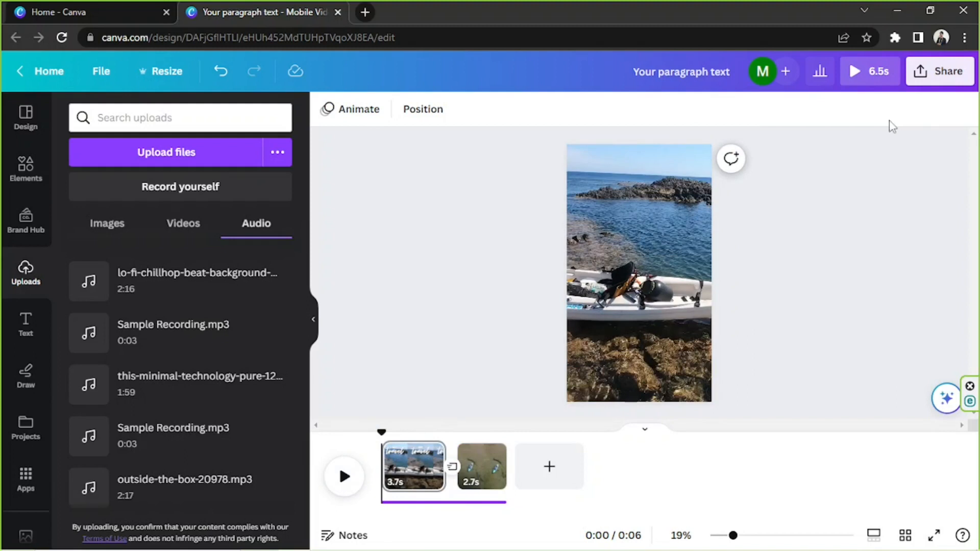
{"action": "left_click", "coordinate": [856, 77]}
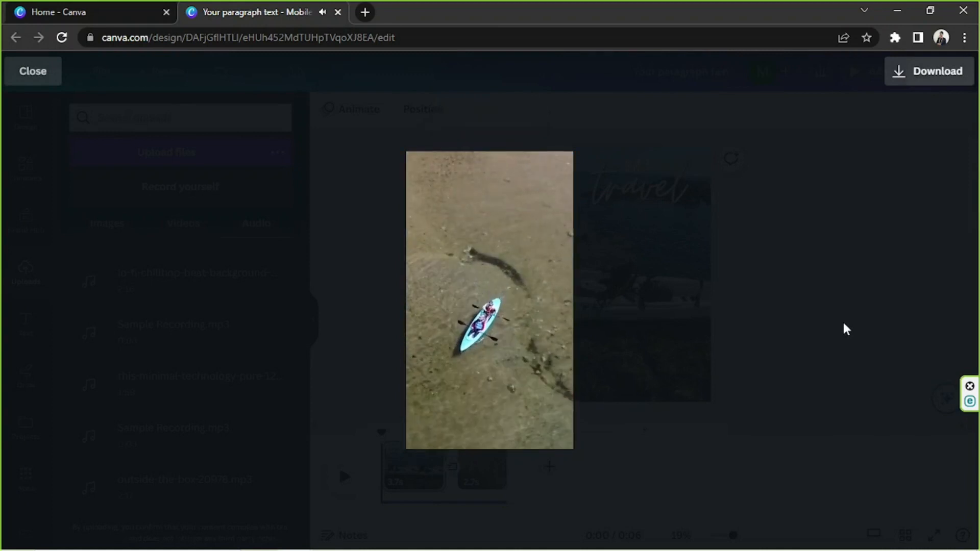
{"action": "key", "text": "Escape"}
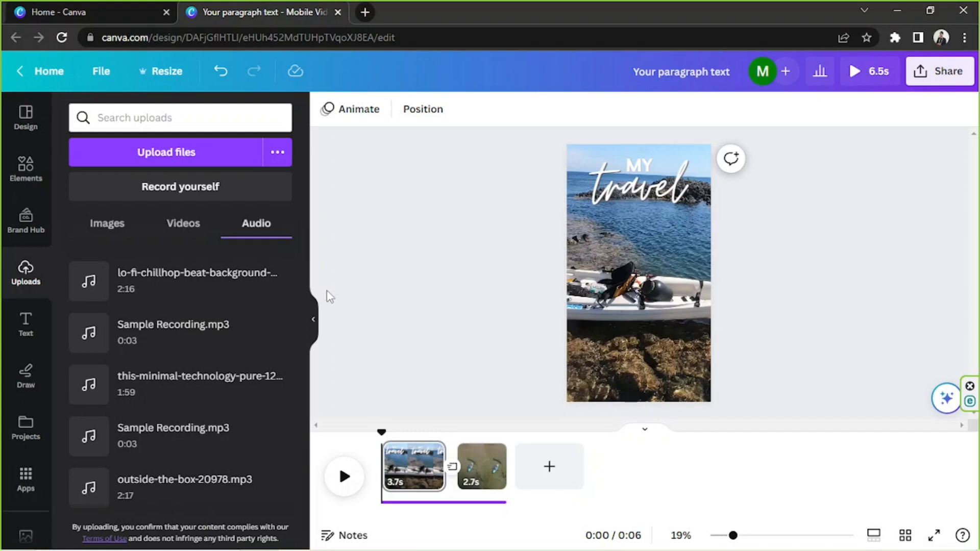
{"action": "left_click", "coordinate": [313, 319]}
{"action": "left_click_drag", "start_coordinate": [456, 186], "coordinate": [542, 228]}
{"action": "left_click", "coordinate": [694, 252]}
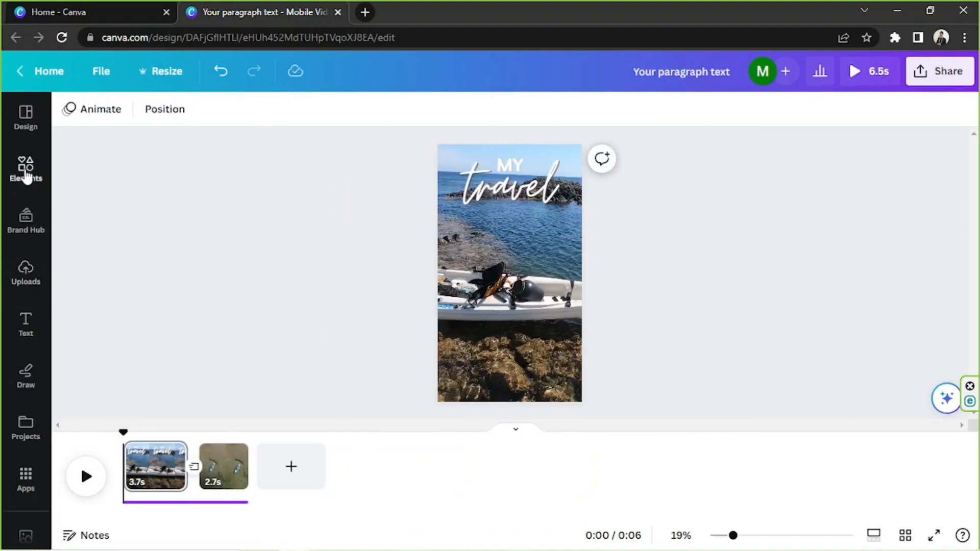
Step: Try the oval stamp graphic from the elements library on the first page, and remove it
{"action": "left_click", "coordinate": [26, 174]}
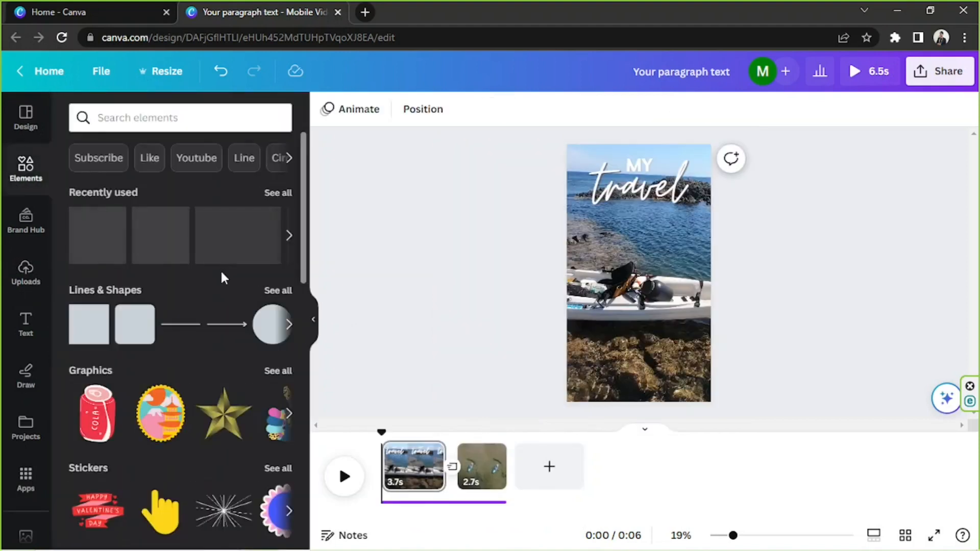
{"action": "left_click", "coordinate": [160, 413]}
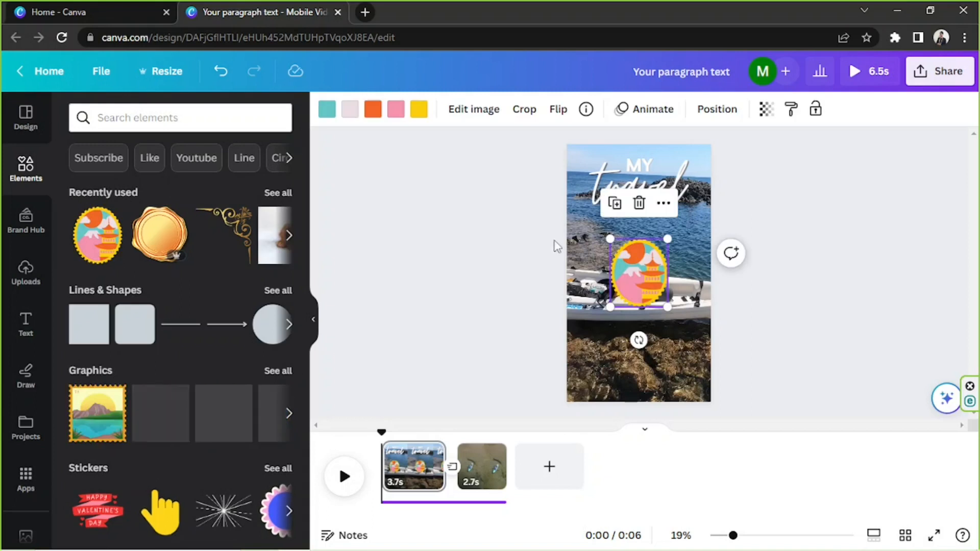
{"action": "left_click", "coordinate": [427, 199]}
Step: Search the elements library for "ANIMATIONS"
{"action": "left_click", "coordinate": [152, 110]}
{"action": "type", "text": "ANIMATIONS"}
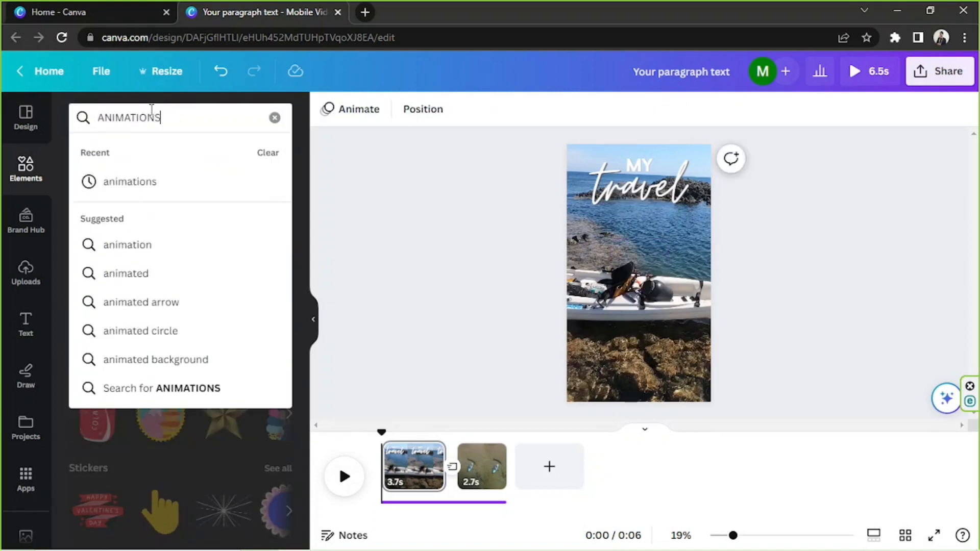
{"action": "key", "text": "Return"}
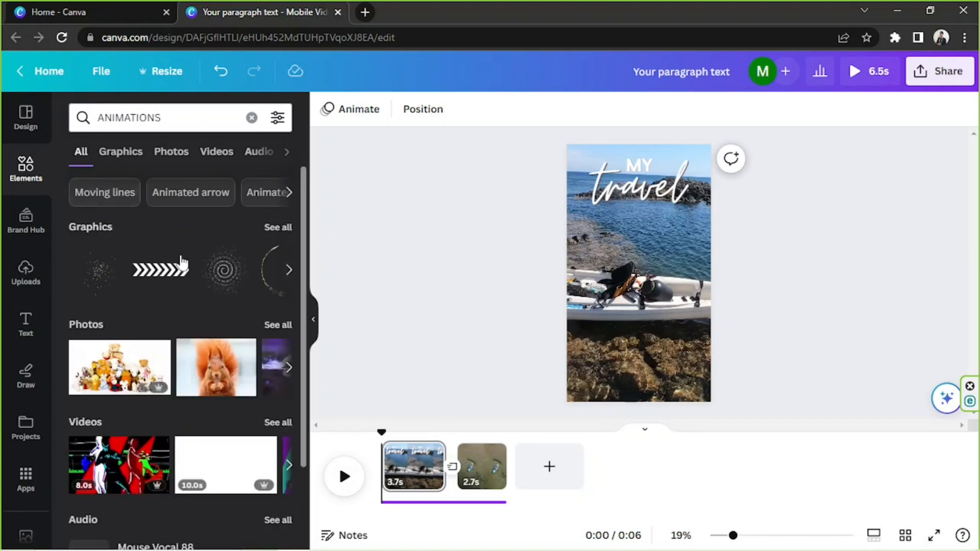
Step: Place the animated gold glitter circle around the "MY travel" title and enlarge it to slightly wider than the page
{"action": "left_click", "coordinate": [249, 276]}
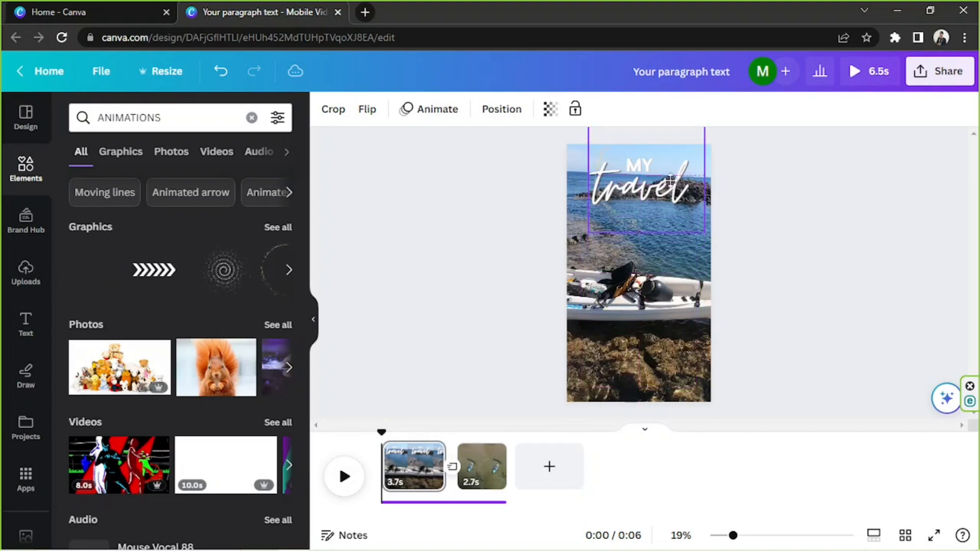
{"action": "left_click_drag", "start_coordinate": [705, 233], "coordinate": [733, 273]}
{"action": "left_click_drag", "start_coordinate": [668, 232], "coordinate": [736, 239]}
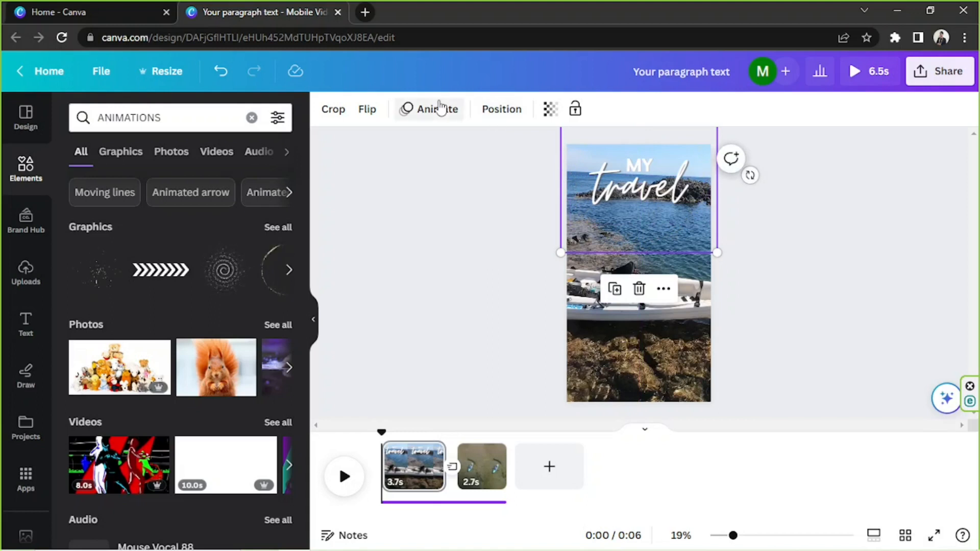
Step: Apply the Fade animation to the glitter circle with the Both option and the speed at maximum
{"action": "left_click", "coordinate": [416, 109]}
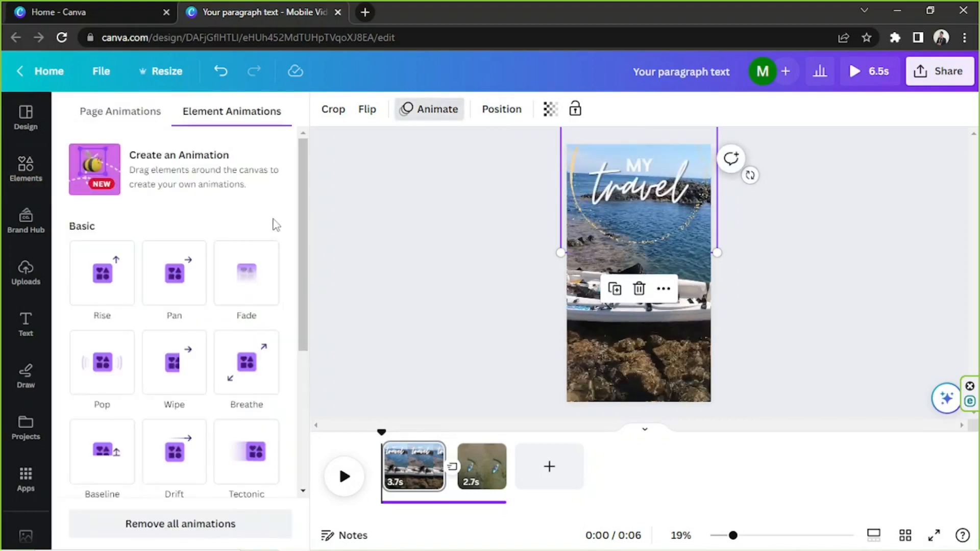
{"action": "scroll", "coordinate": [273, 223], "scroll_direction": "down", "scroll_amount": 1}
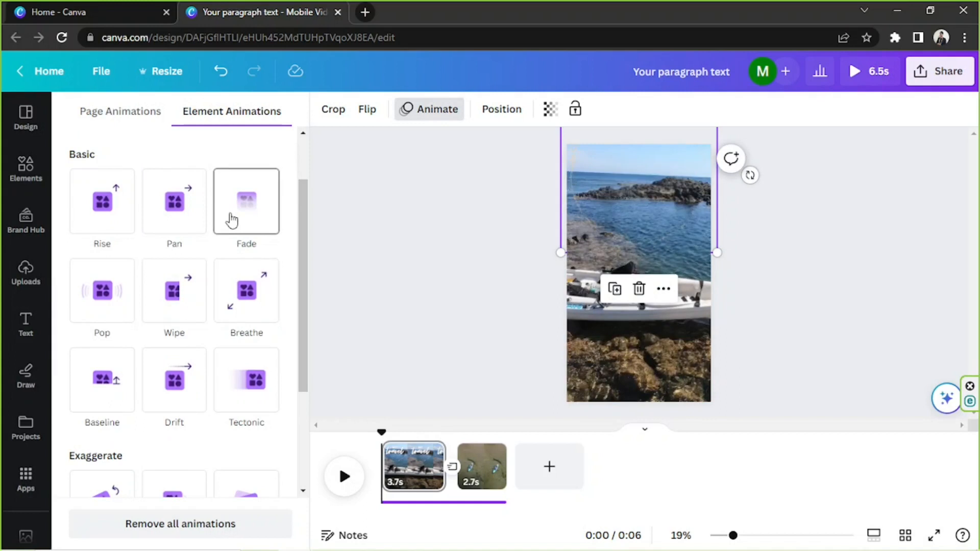
{"action": "left_click", "coordinate": [231, 220]}
{"action": "scroll", "coordinate": [106, 247], "scroll_direction": "down", "scroll_amount": 1}
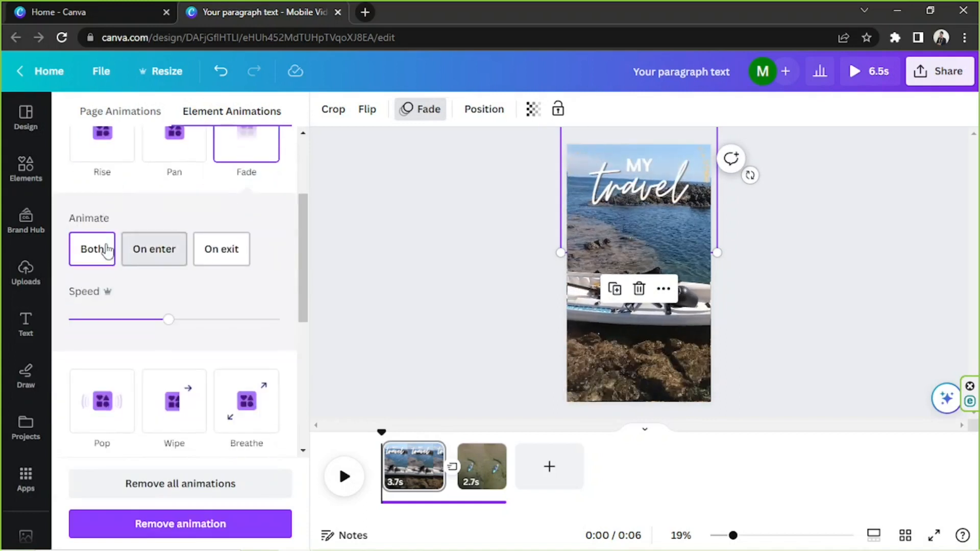
{"action": "left_click_drag", "start_coordinate": [161, 320], "coordinate": [279, 321]}
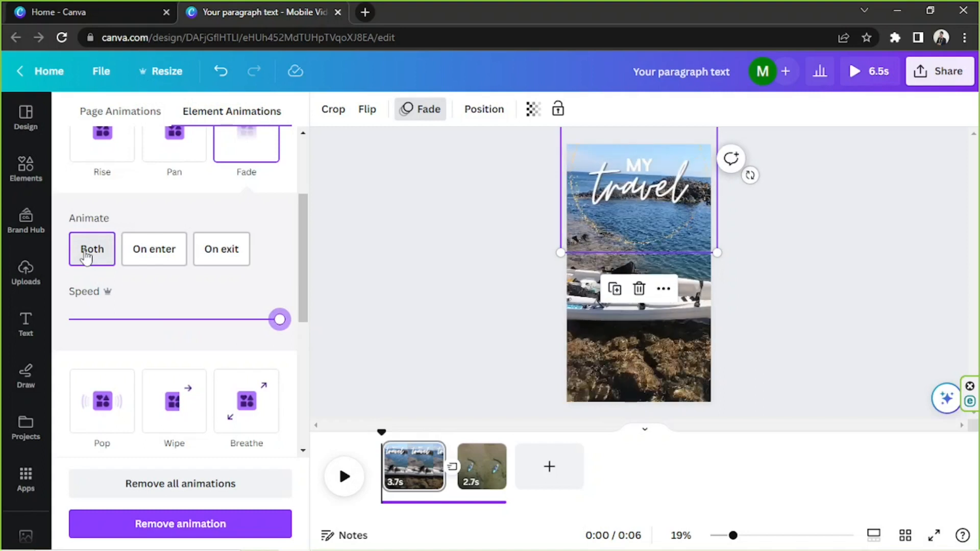
{"action": "left_click", "coordinate": [762, 306]}
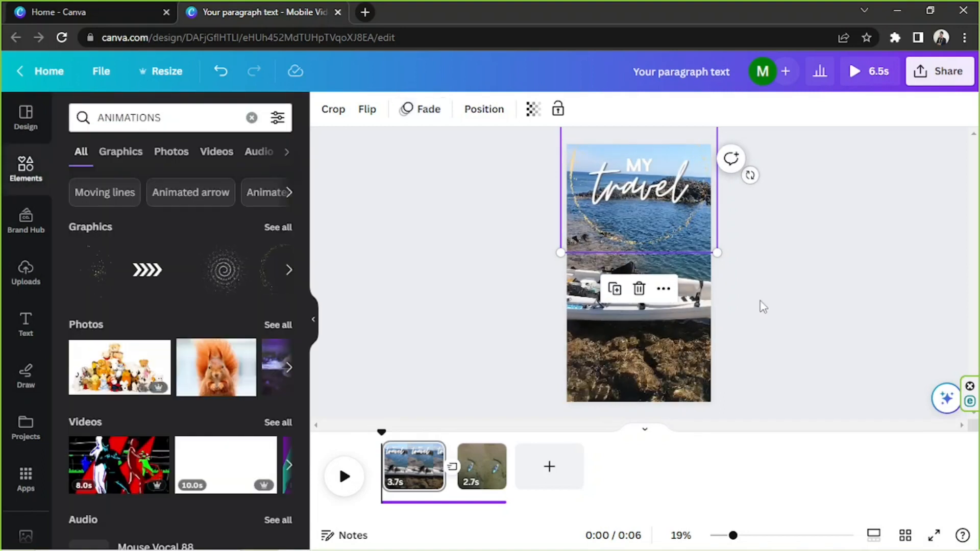
Step: Delete the glitter circle and place the animated white sparkle stars from the graphics results beside the word "MY" in the title
{"action": "left_click", "coordinate": [279, 229]}
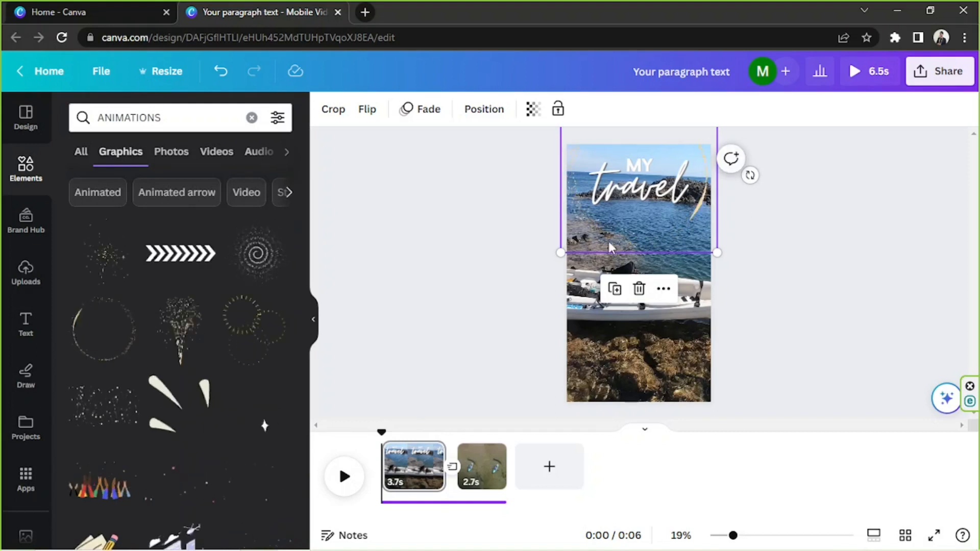
{"action": "left_click", "coordinate": [640, 291]}
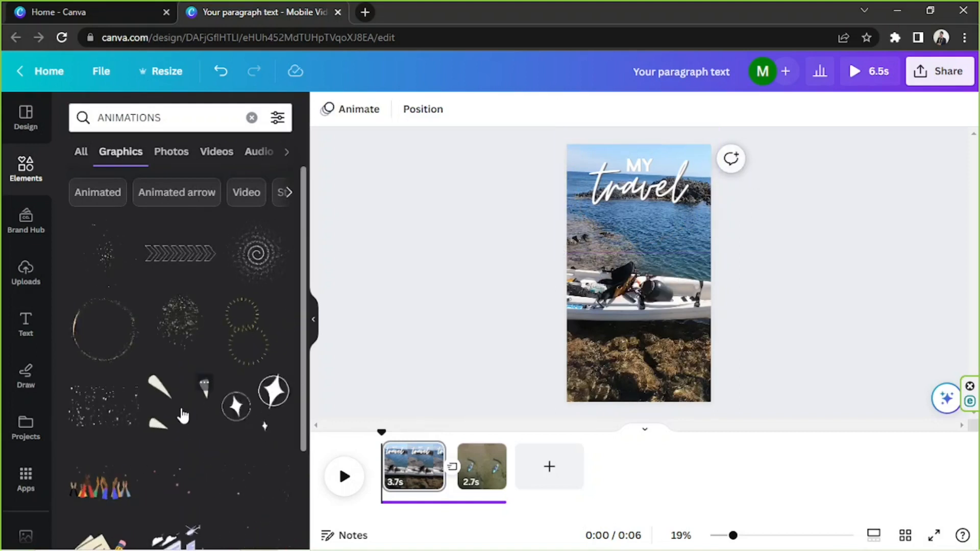
{"action": "scroll", "coordinate": [176, 404], "scroll_direction": "down", "scroll_amount": 2}
{"action": "scroll", "coordinate": [176, 402], "scroll_direction": "up", "scroll_amount": 2}
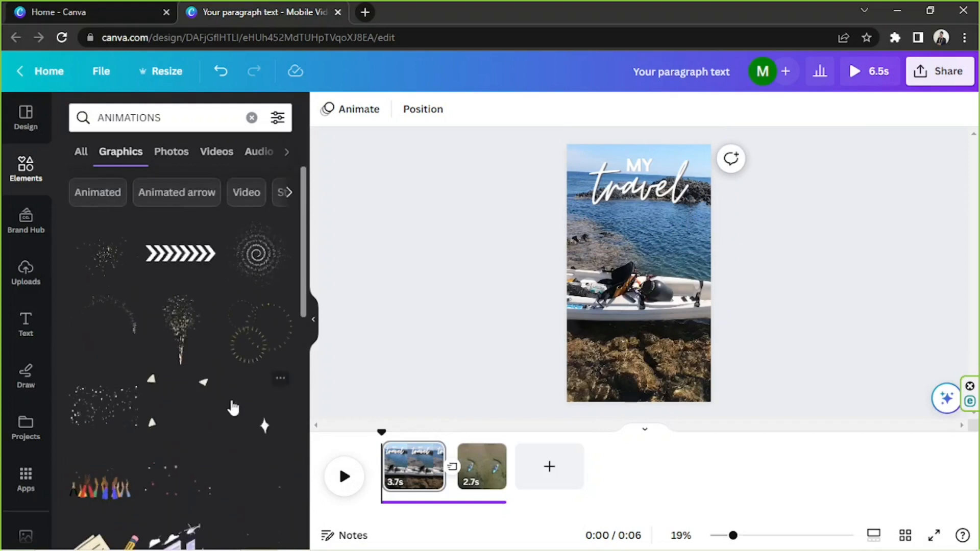
{"action": "left_click", "coordinate": [237, 405]}
{"action": "left_click_drag", "start_coordinate": [698, 333], "coordinate": [676, 205]}
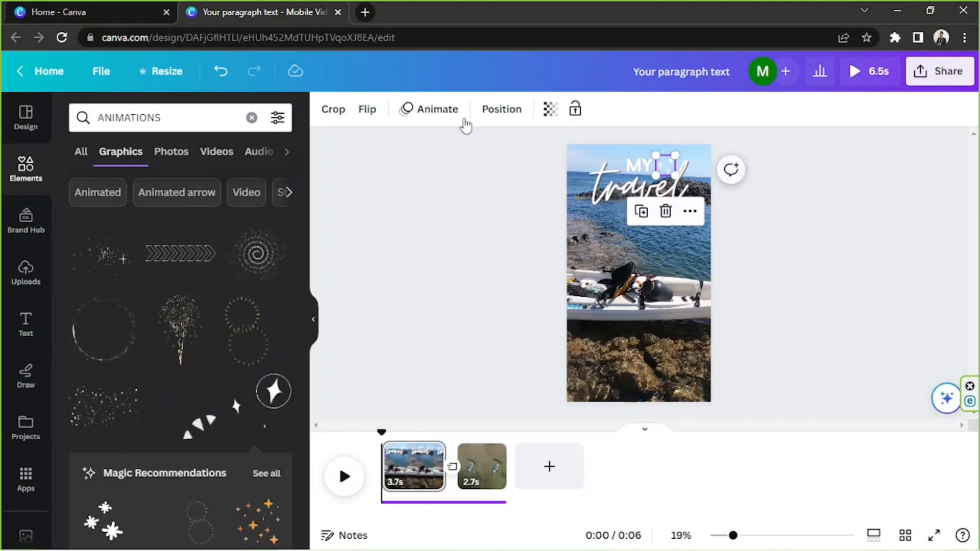
Step: Apply the Pop animation to the sparkle stars graphic with the Both option
{"action": "left_click", "coordinate": [445, 112]}
{"action": "left_click", "coordinate": [103, 364]}
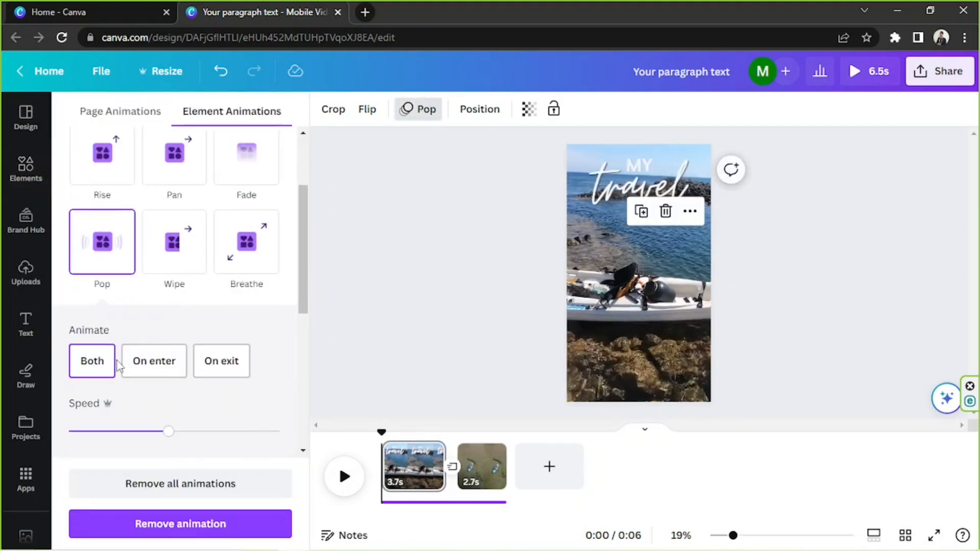
{"action": "left_click", "coordinate": [786, 198]}
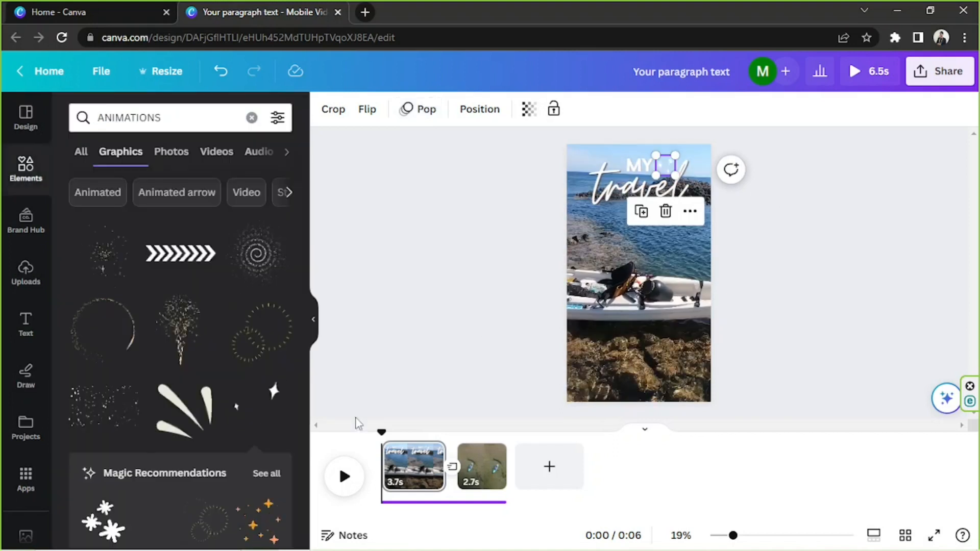
Step: Preview the complete video with the sparkle stars added to the title
{"action": "left_click", "coordinate": [852, 71]}
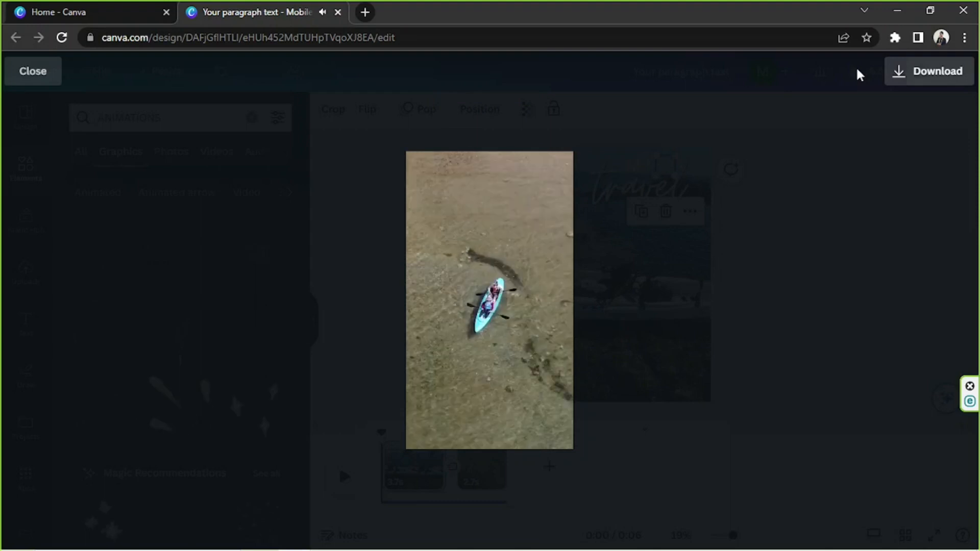
{"action": "key", "text": "Escape"}
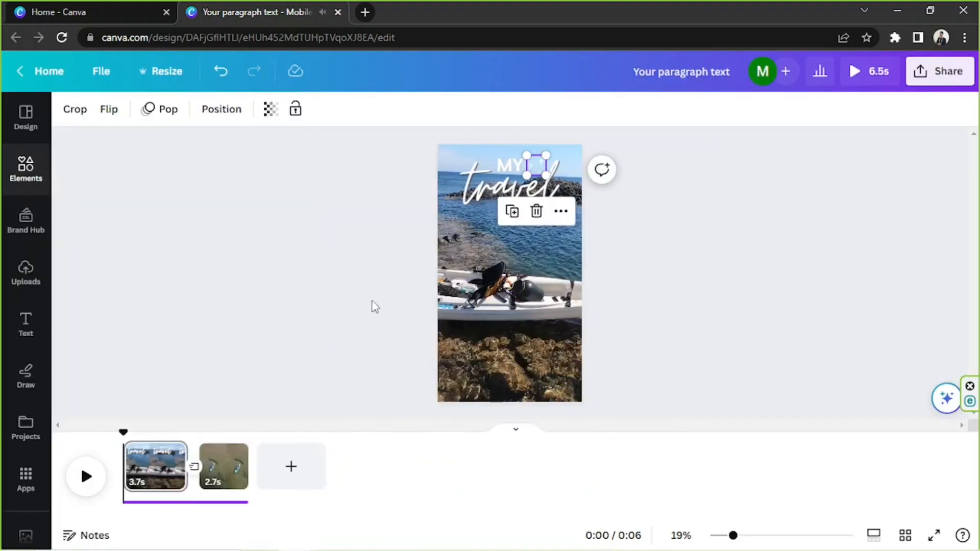
{"action": "left_click", "coordinate": [816, 294]}
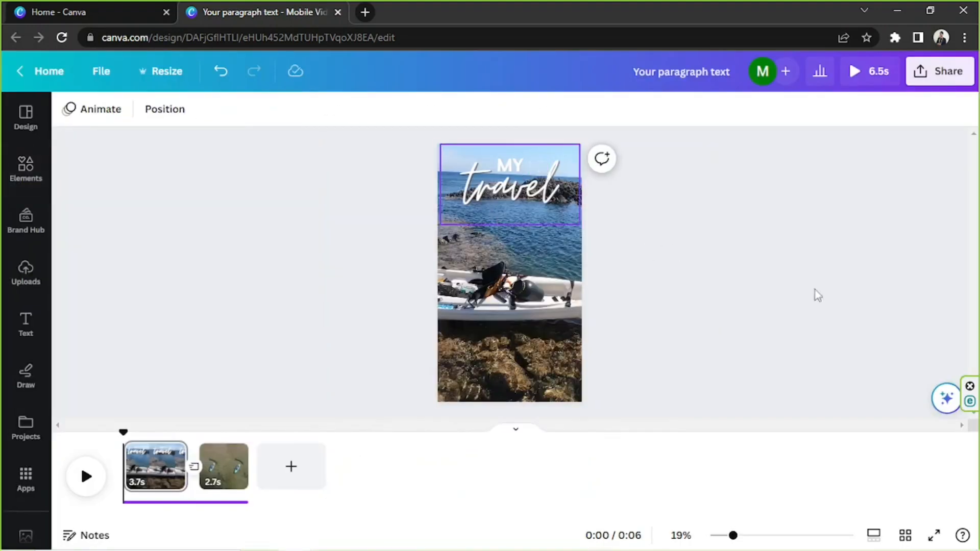
{"action": "left_click_drag", "start_coordinate": [358, 160], "coordinate": [626, 397]}
{"action": "left_click_drag", "start_coordinate": [387, 137], "coordinate": [694, 381]}
{"action": "left_click", "coordinate": [697, 381]}
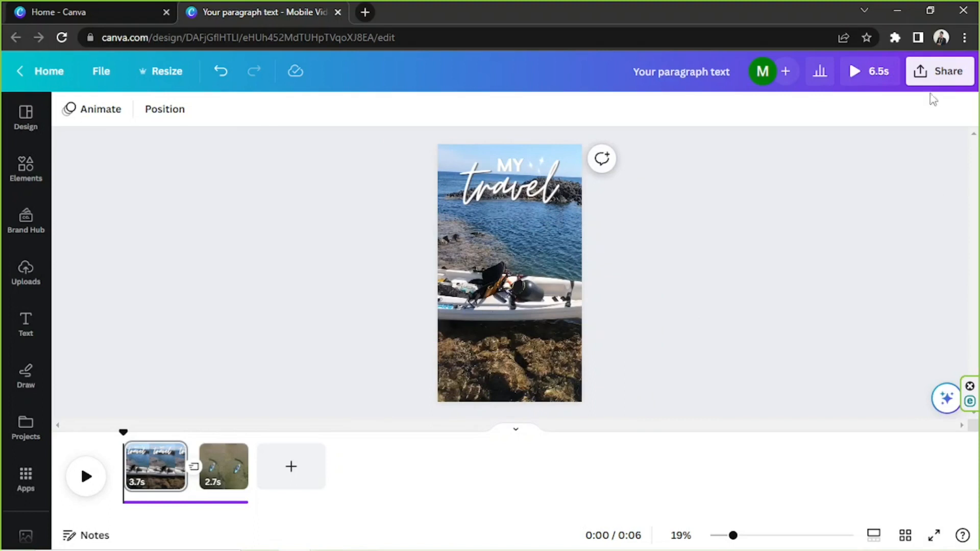
Step: Set up the download of all pages with MP4 Video as the file type and 1080p (HD) quality
{"action": "left_click", "coordinate": [930, 71]}
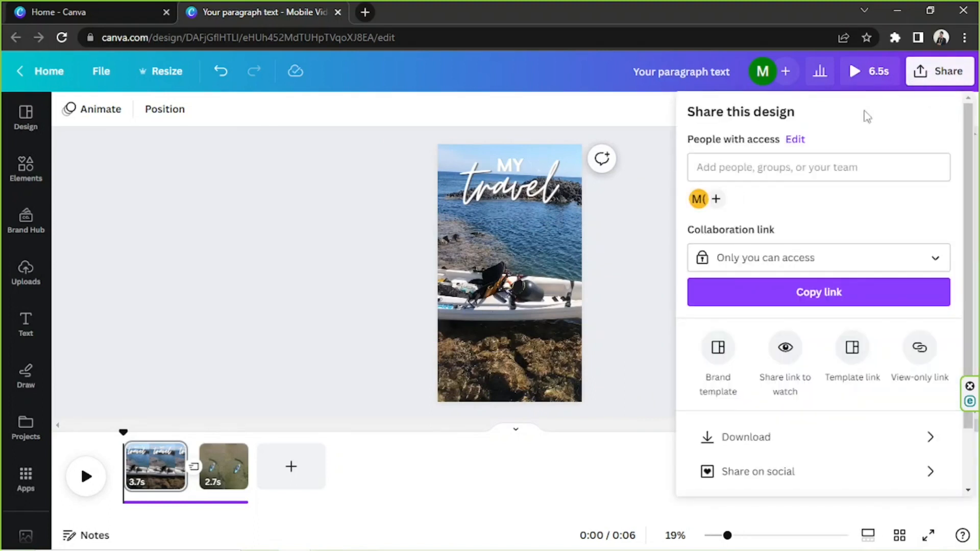
{"action": "left_click", "coordinate": [760, 439]}
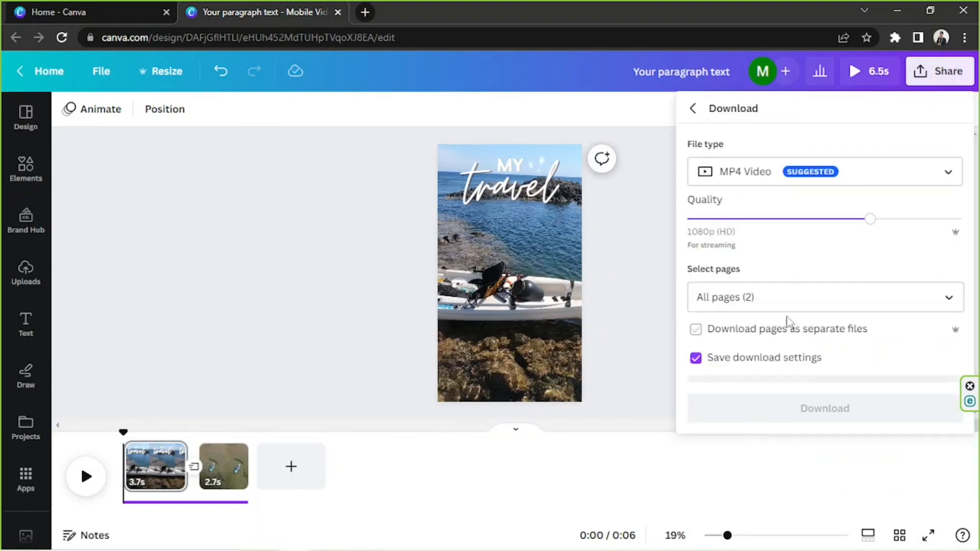
{"action": "left_click", "coordinate": [761, 179]}
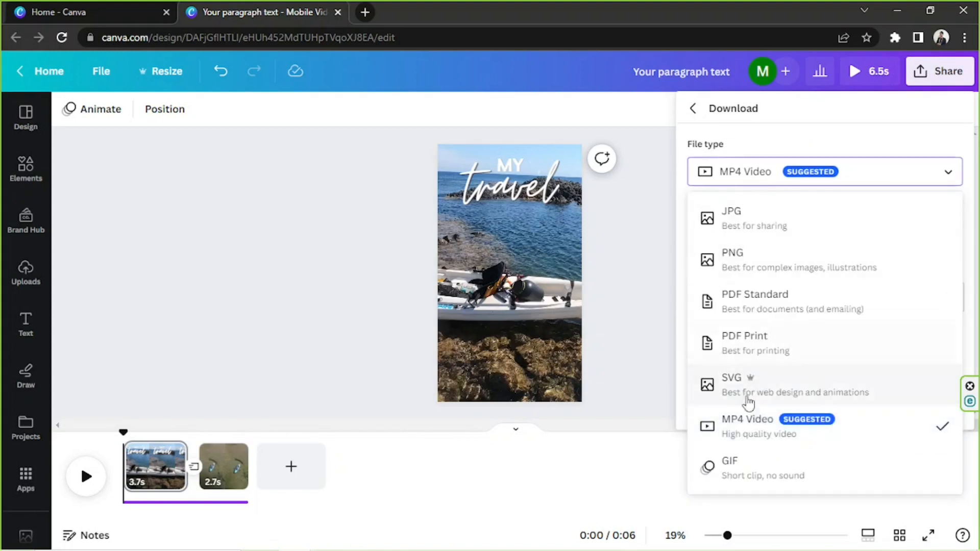
{"action": "left_click", "coordinate": [749, 173]}
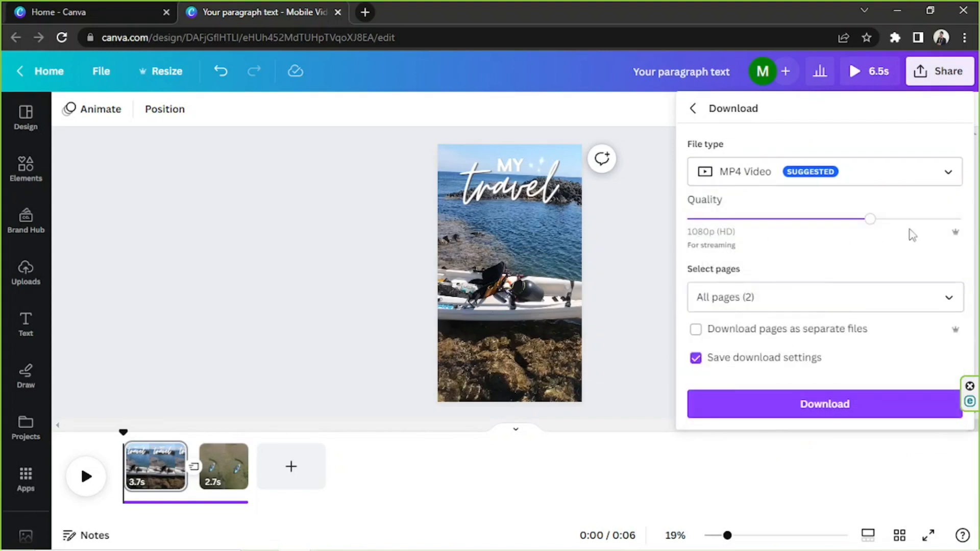